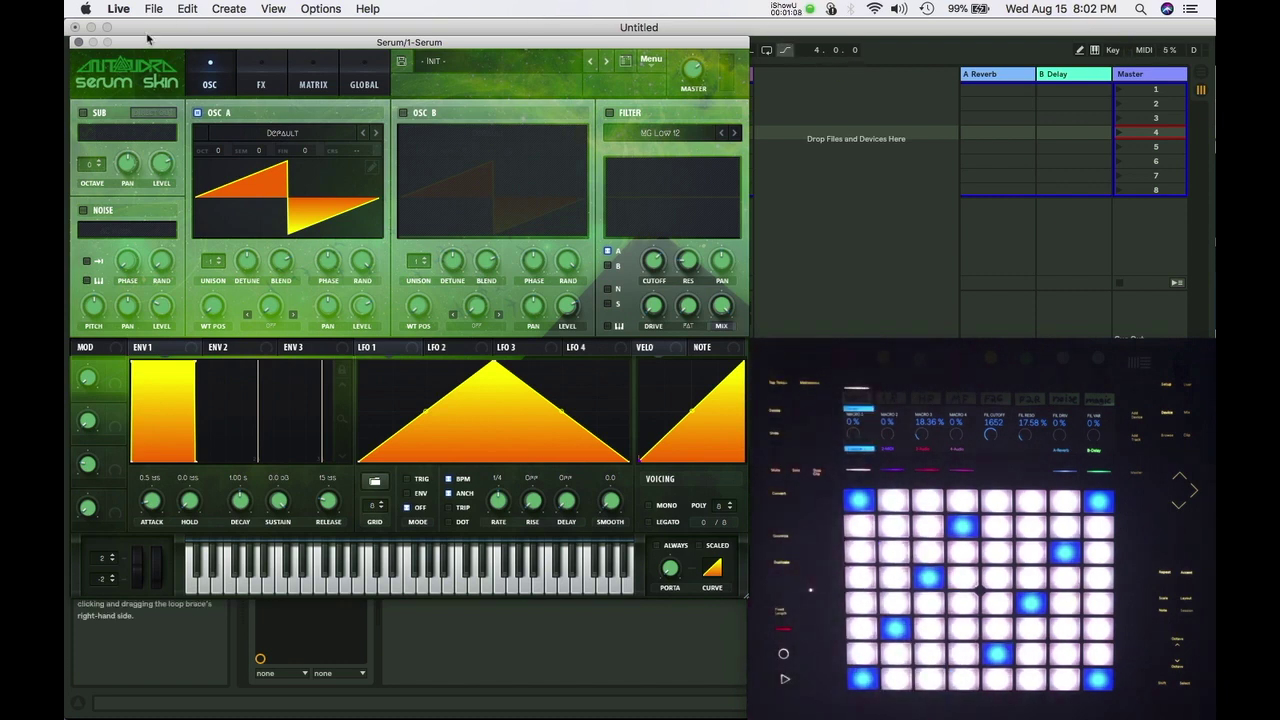
# Close Serum's editor and unfold the Serum device to list its macro and filter parameters
pyautogui.click(78, 43)
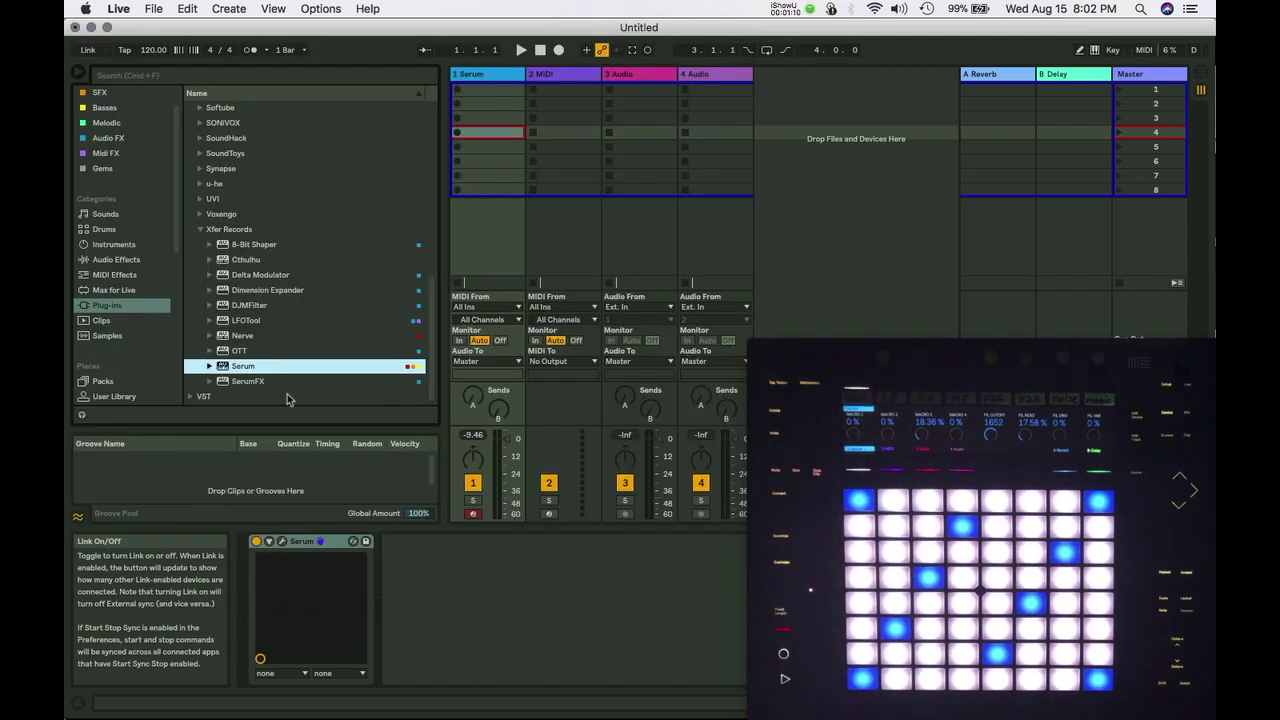
pyautogui.click(268, 541)
pyautogui.click(376, 543)
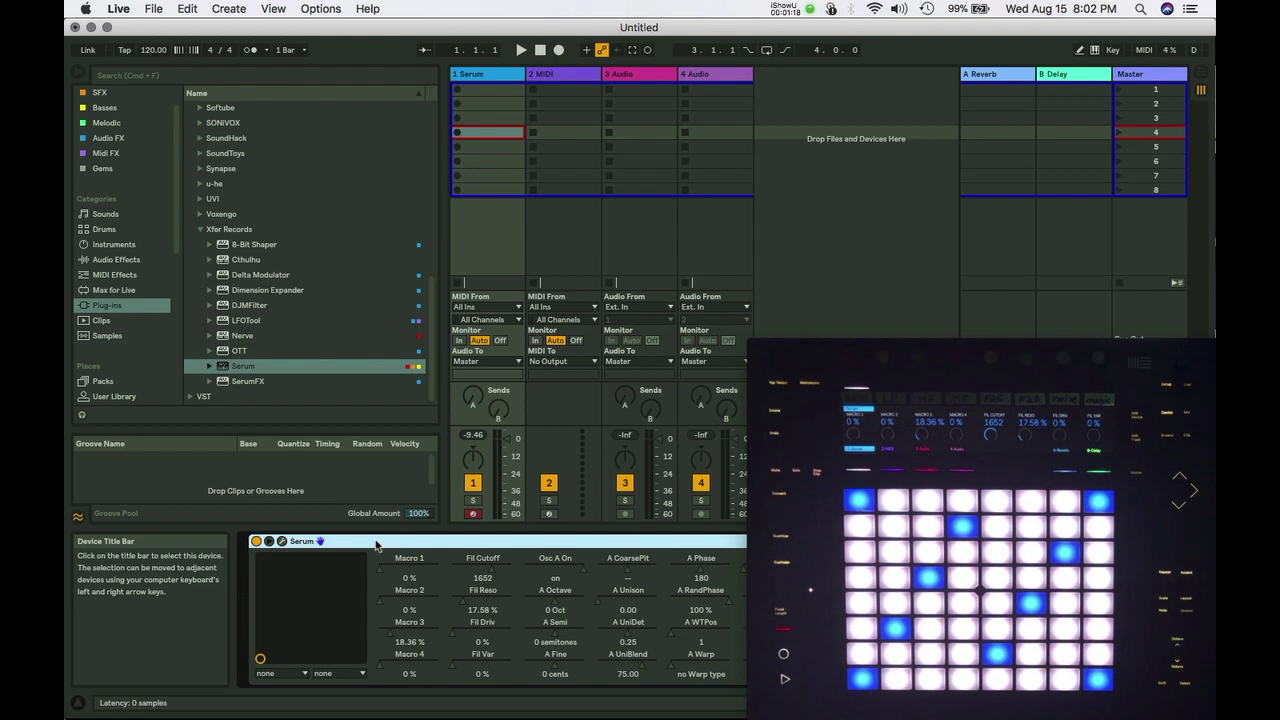
pyautogui.hscroll(10, 376, 545)
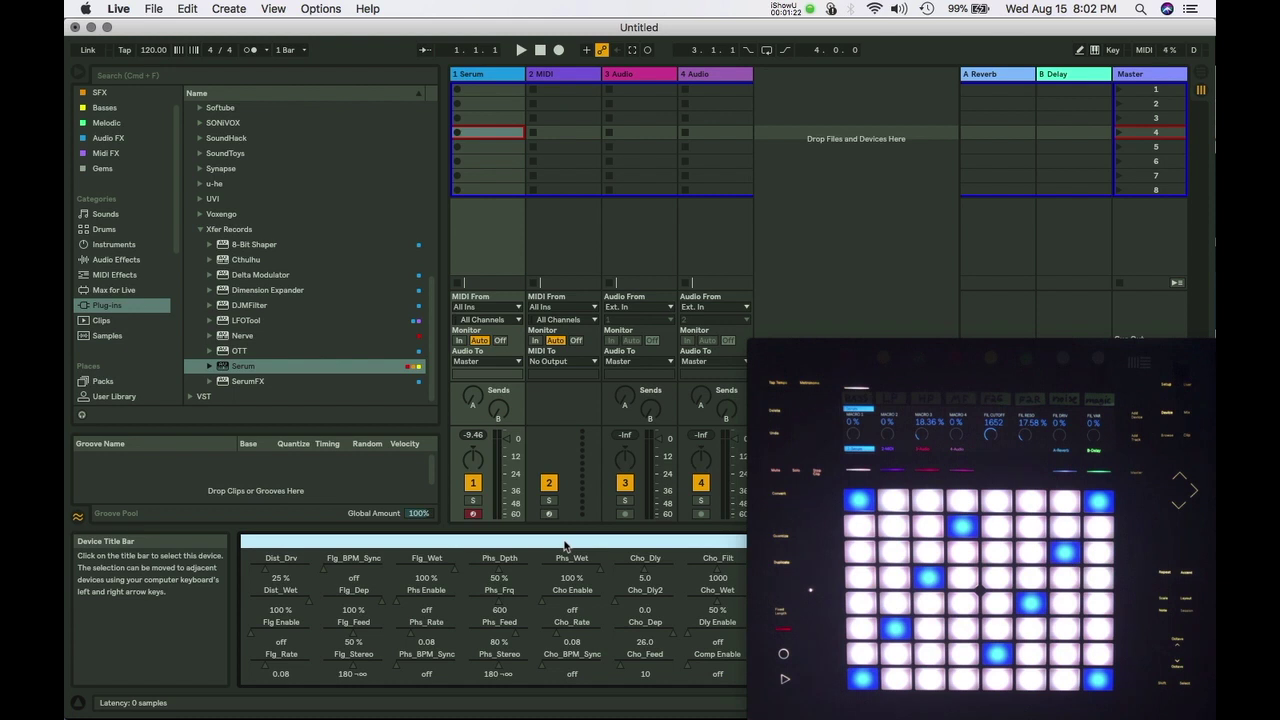
pyautogui.hscroll(-10, 443, 580)
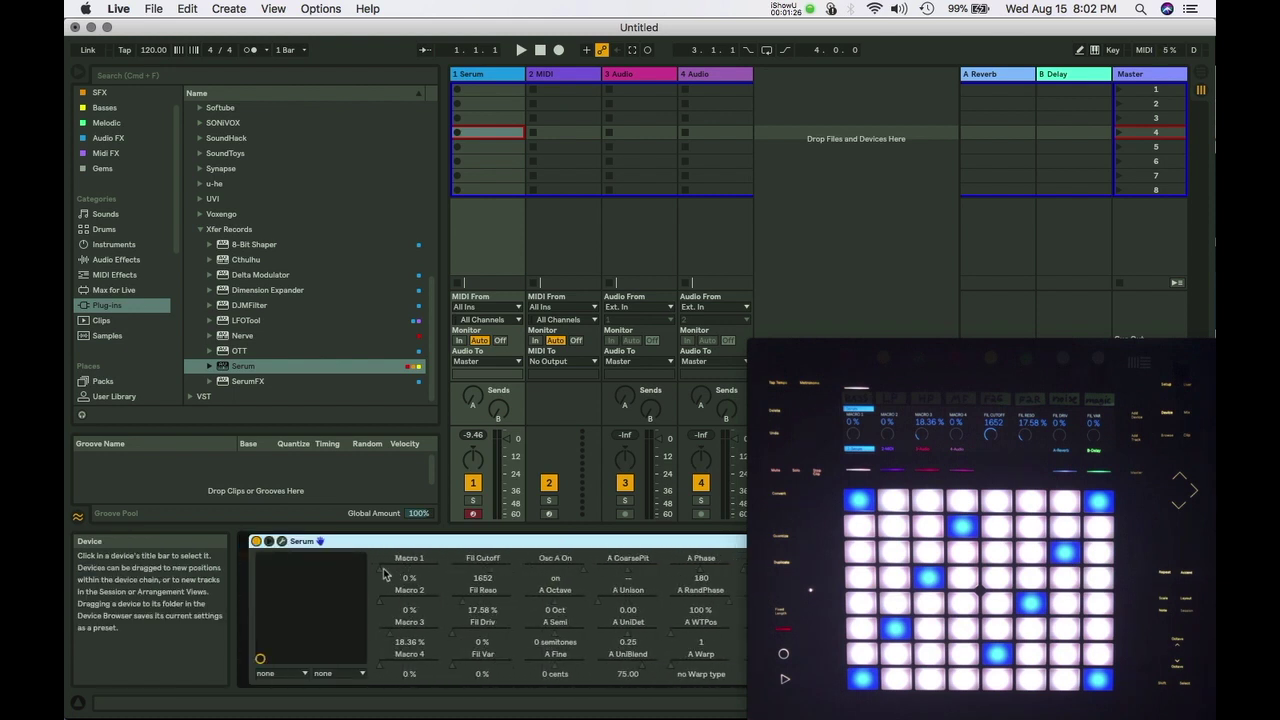
# Dismiss the Serum device's context menu and reopen Serum's editor window
pyautogui.rightClick(334, 543)
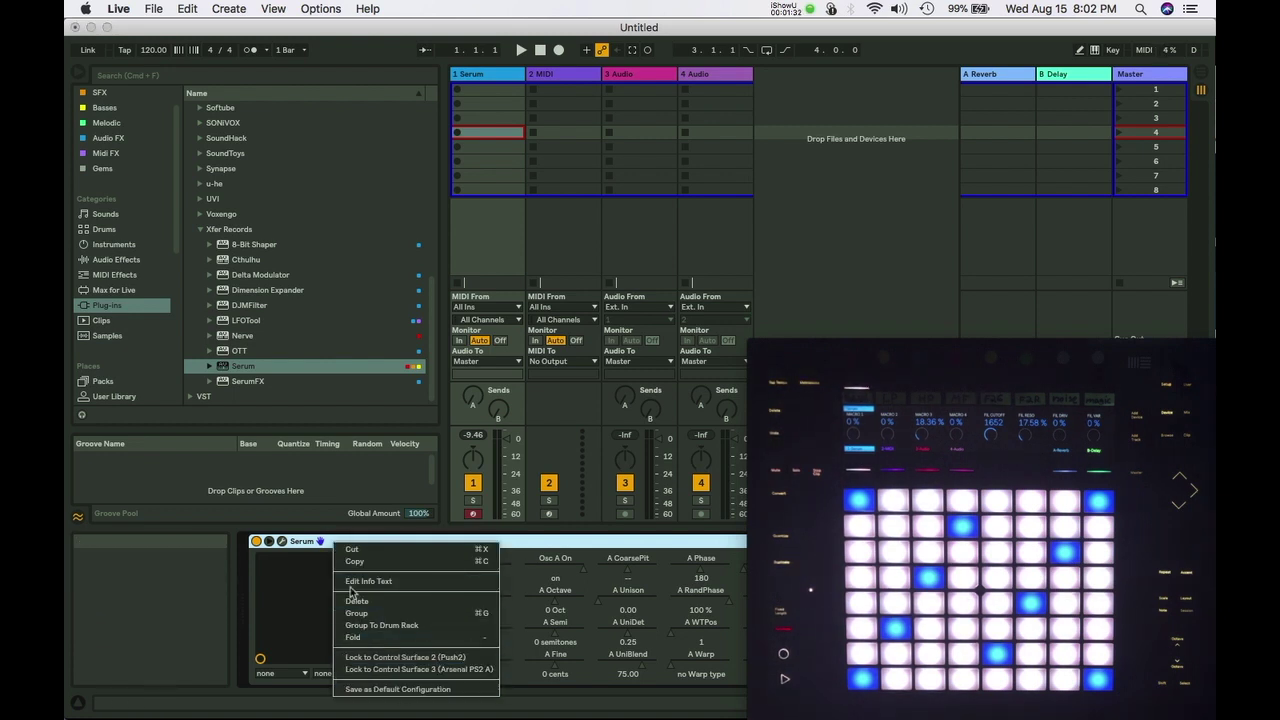
pyautogui.click(308, 546)
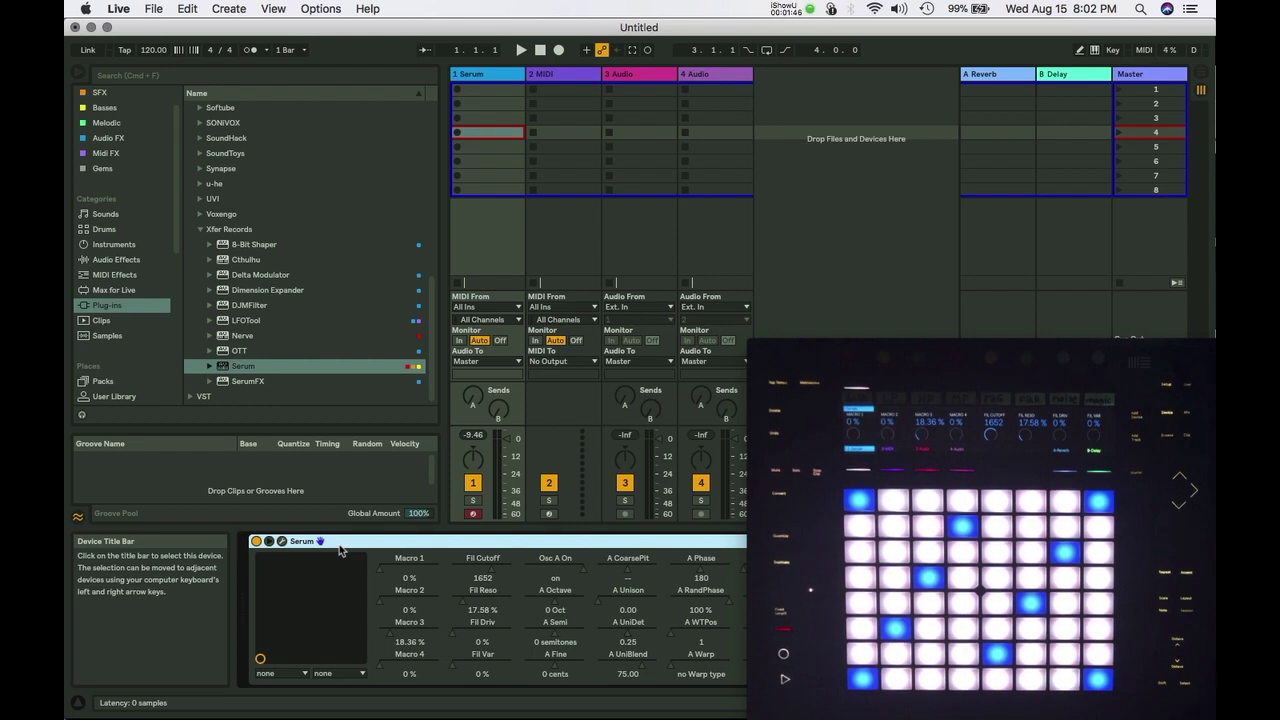
pyautogui.click(282, 541)
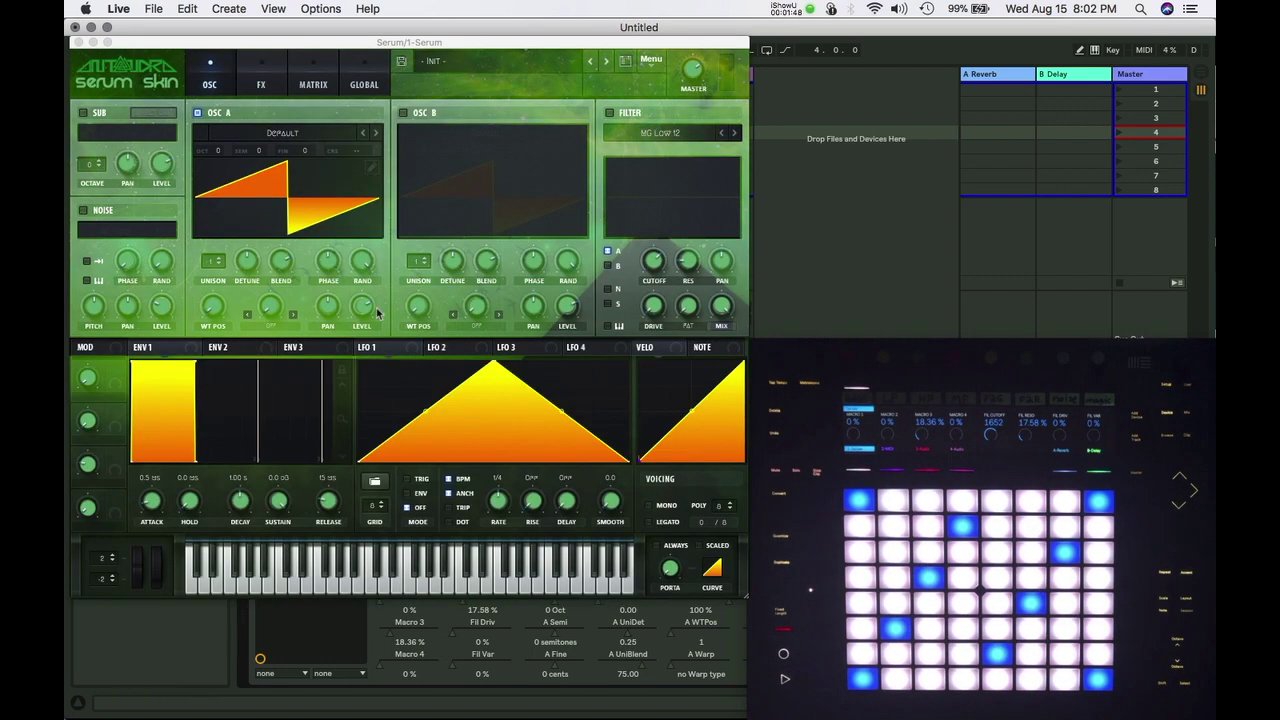
# Tick the FILTER enable box to switch on Serum's filter section
pyautogui.click(611, 115)
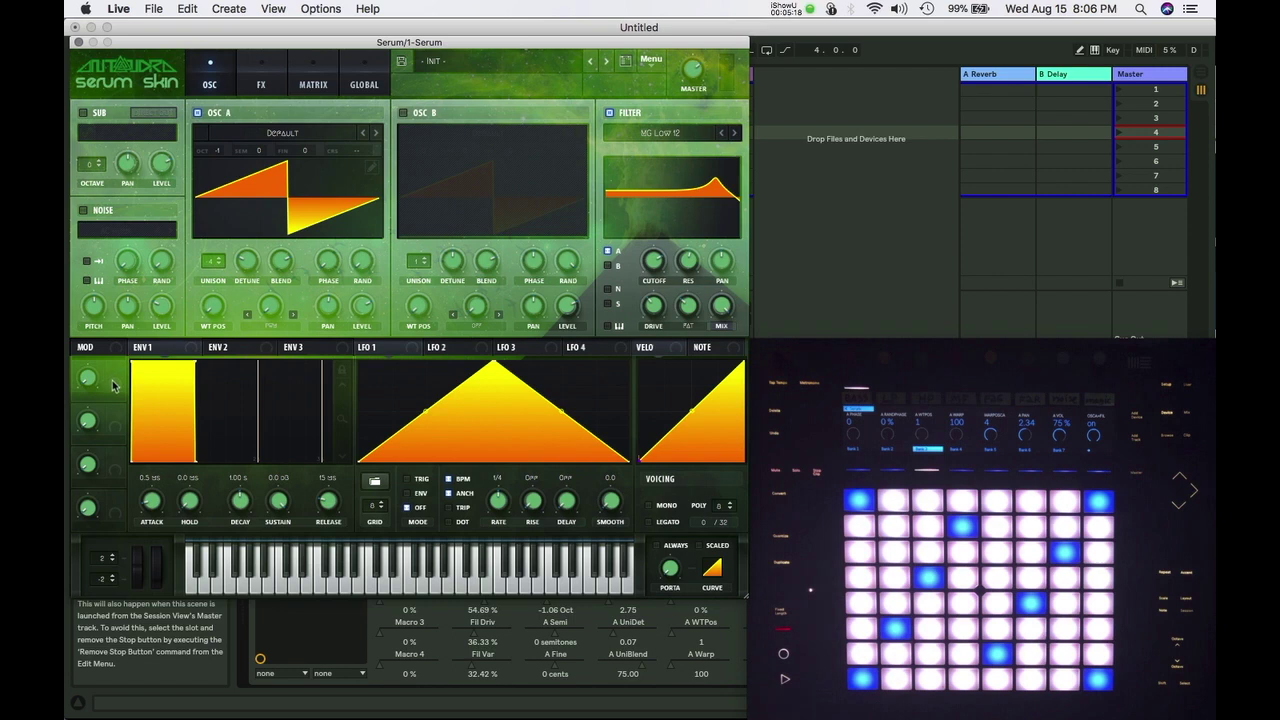
# Assign Macro 1 to oscillator A's warp knob and to the filter CUTOFF knob
pyautogui.moveTo(115, 370); pyautogui.dragTo(272, 306)
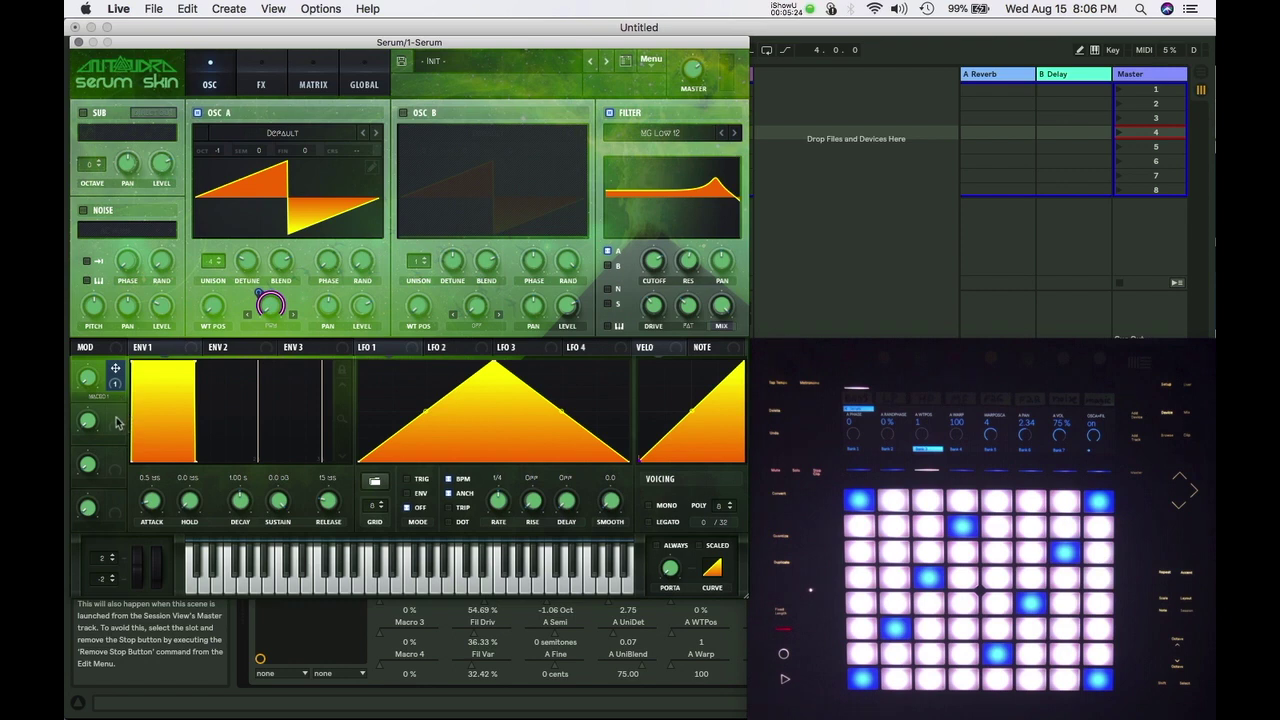
pyautogui.moveTo(115, 369); pyautogui.dragTo(655, 262)
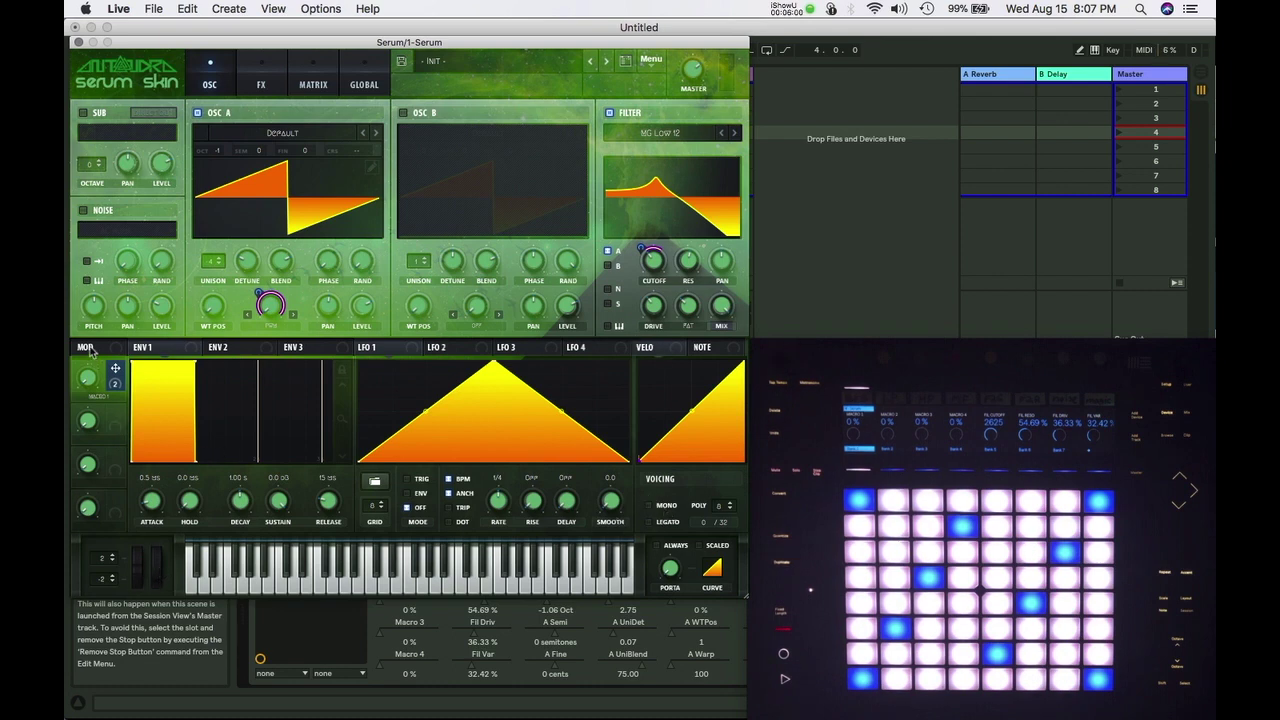
# Route the Mod Wheel from the MOD tab onto oscillator A's coarse pitch
pyautogui.moveTo(95, 350); pyautogui.dragTo(345, 162)
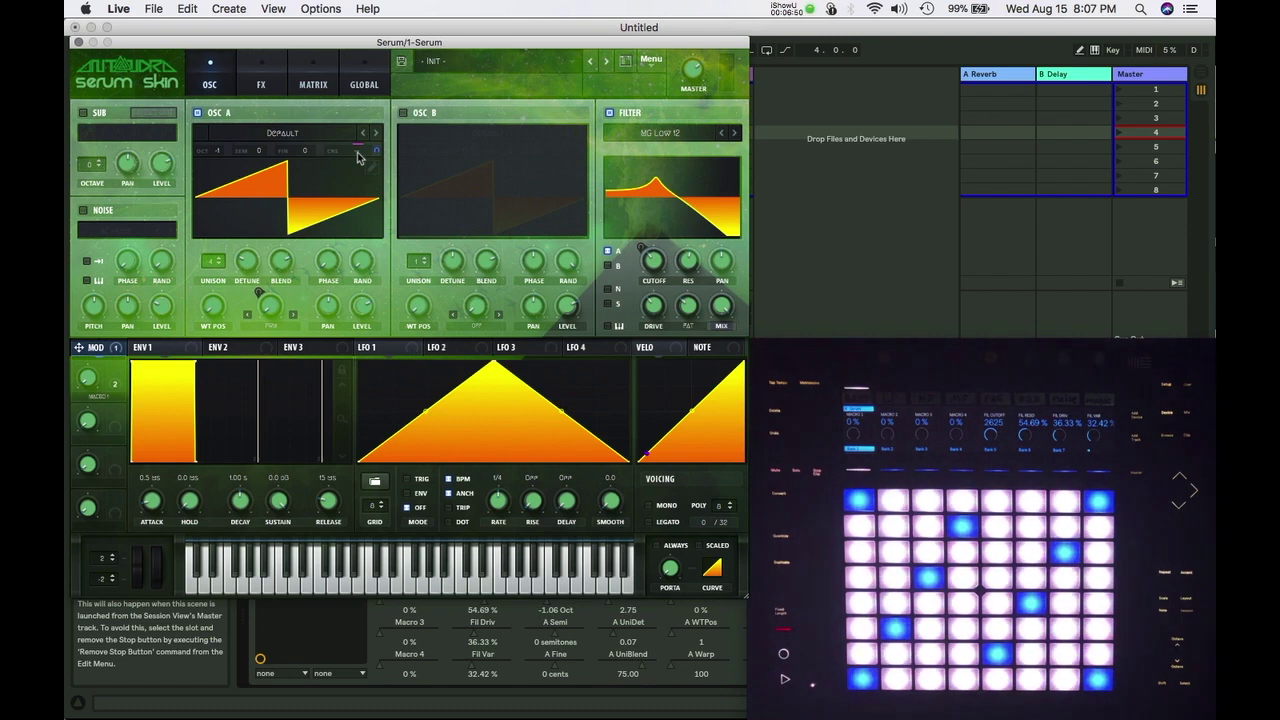
# In the MATRIX, adjust the mod wheel's pitch amount and set Macro 1's cutoff amount to 36
pyautogui.click(312, 66)
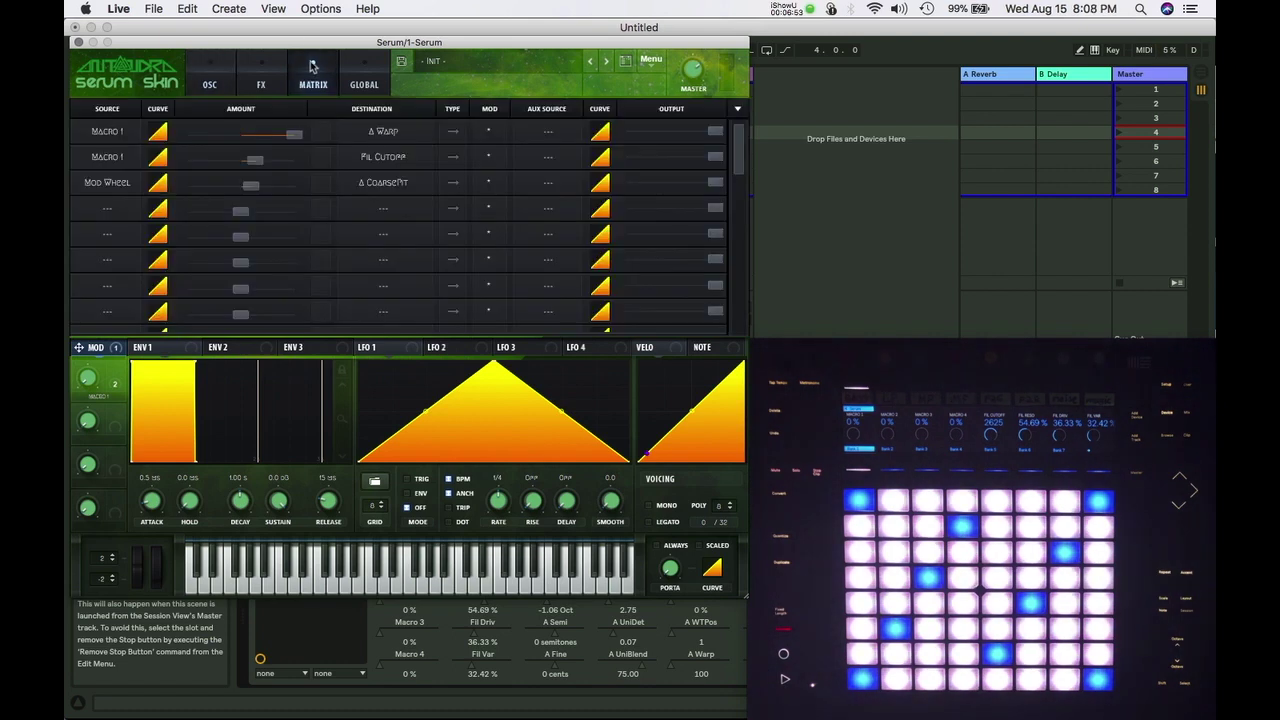
pyautogui.click(247, 187)
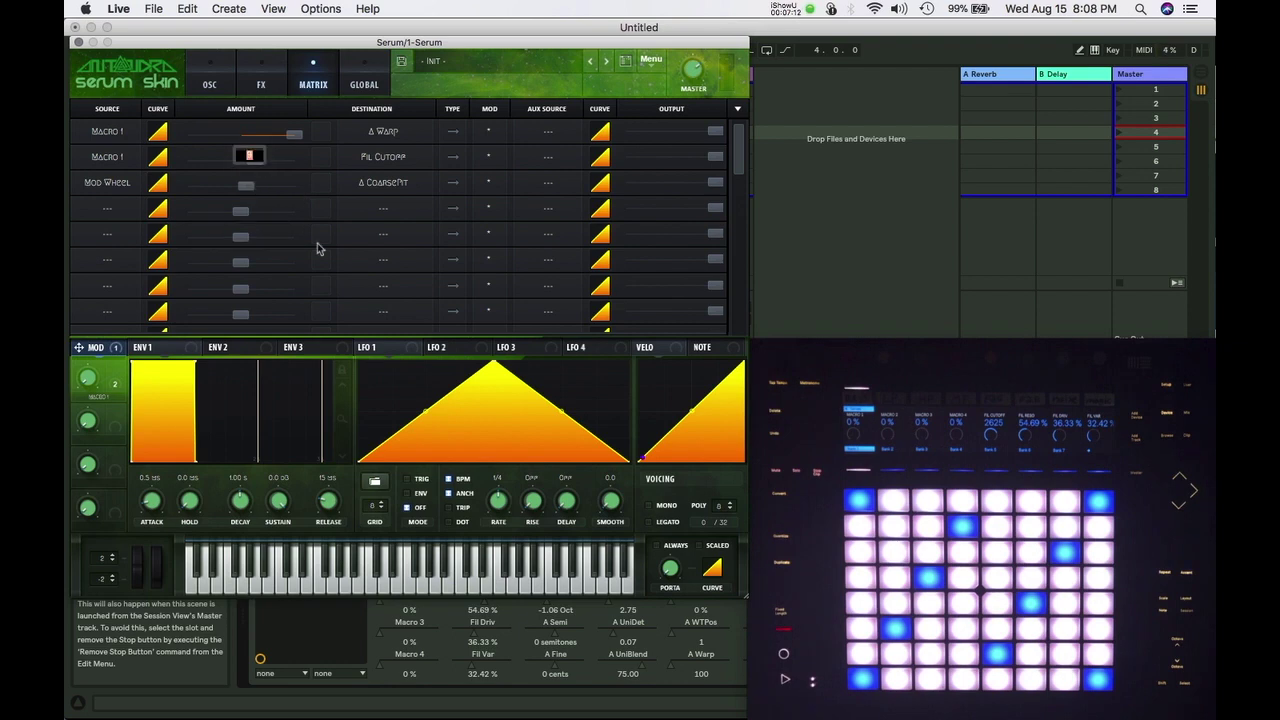
pyautogui.click(249, 156)
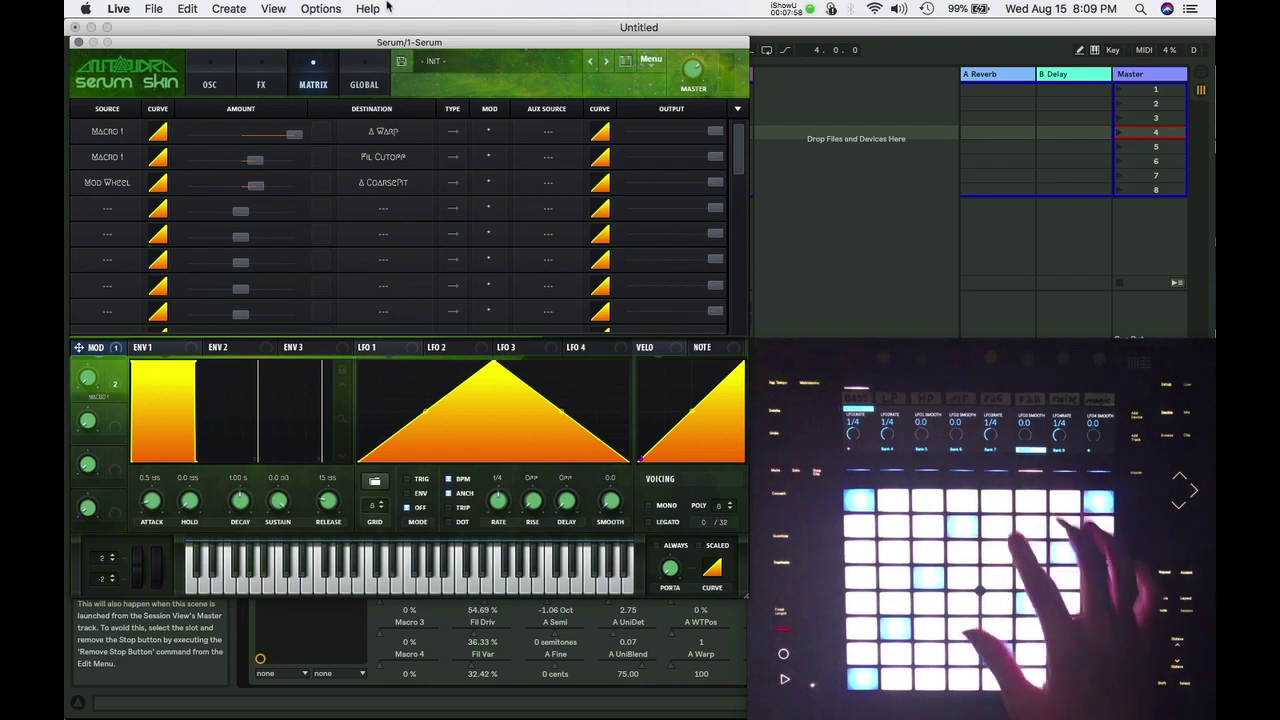
pyautogui.click(209, 82)
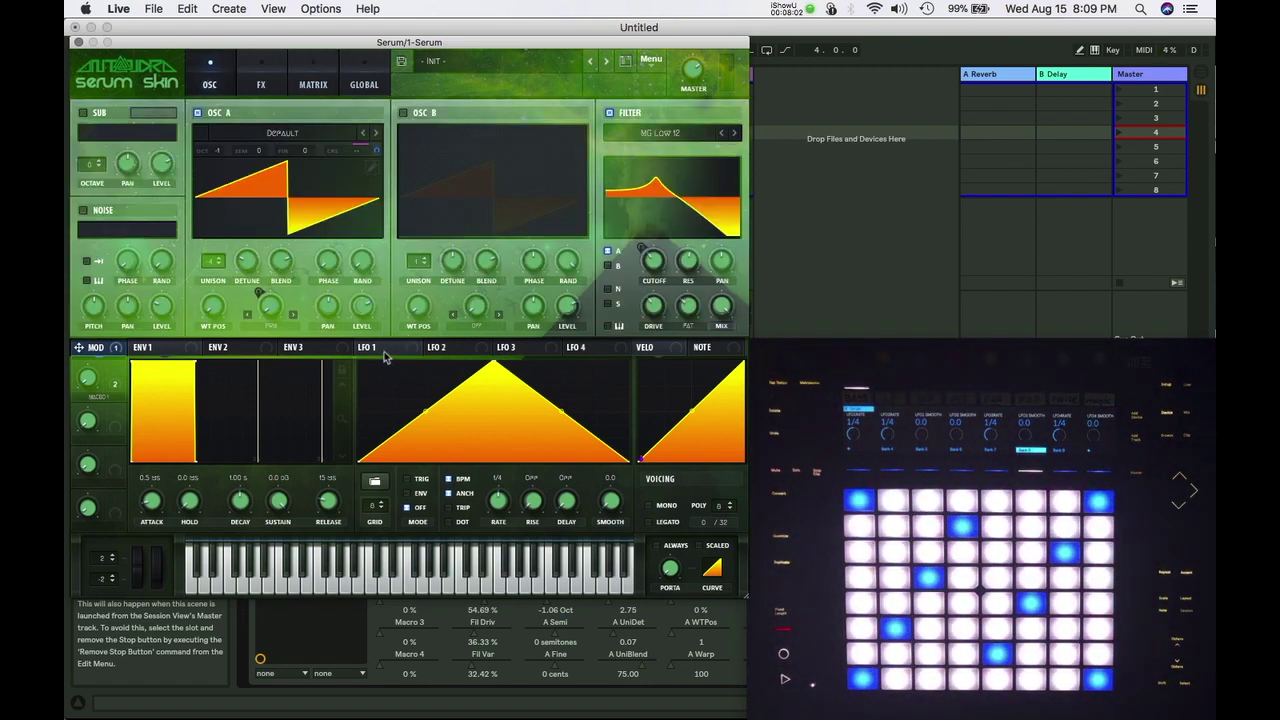
# Route LFO 1 to the filter cutoff, then begin assigning Macro 2 to it
pyautogui.moveTo(359, 347); pyautogui.dragTo(647, 258)
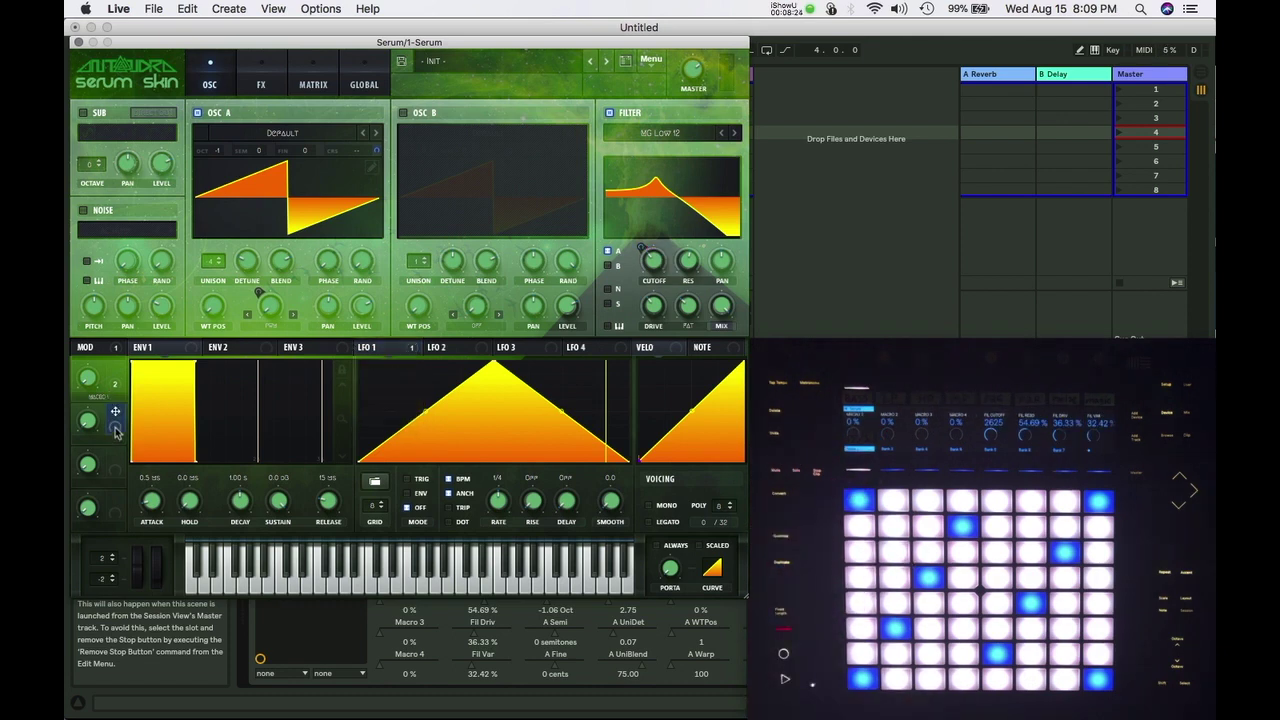
pyautogui.moveTo(116, 432); pyautogui.dragTo(611, 388)
# Drop Serum's Macro 2 handle onto the Filter Cutoff knob
pyautogui.moveTo(635, 340); pyautogui.dragTo(500, 503)
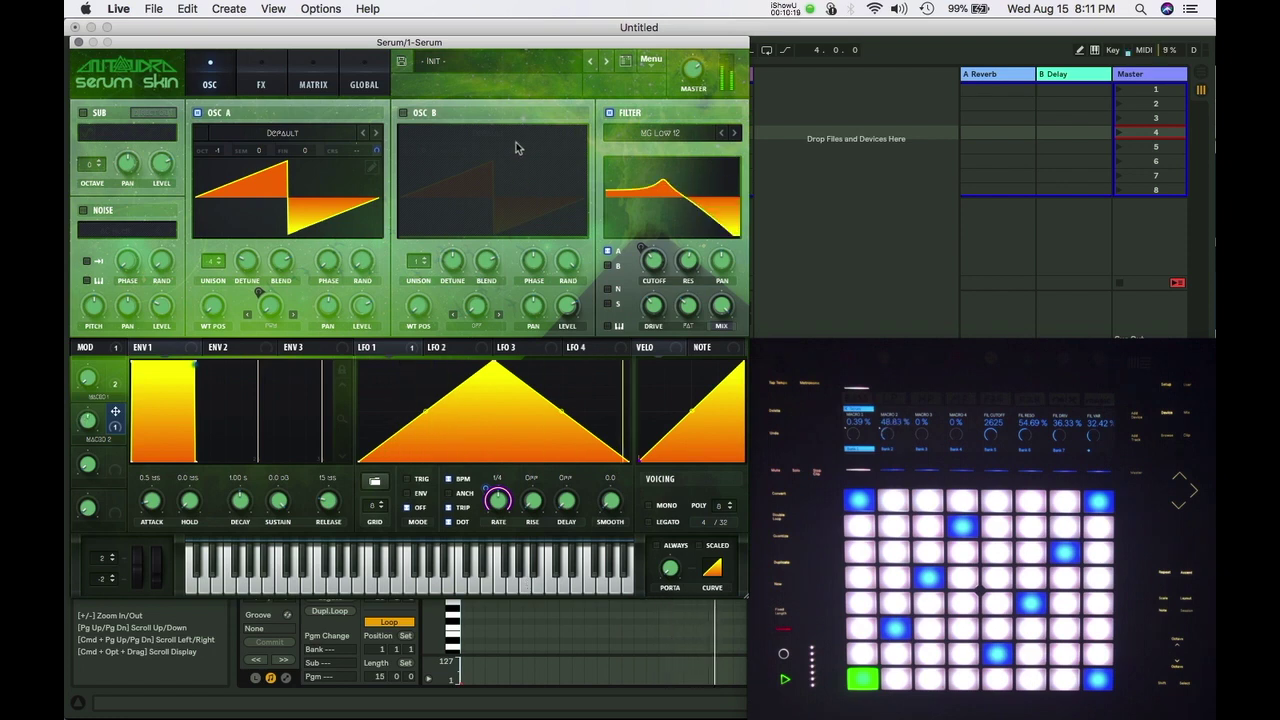
# Hide the Serum window and set the clip's envelope to Serum > Macro 2
pyautogui.moveTo(481, 63); pyautogui.dragTo(490, 192)
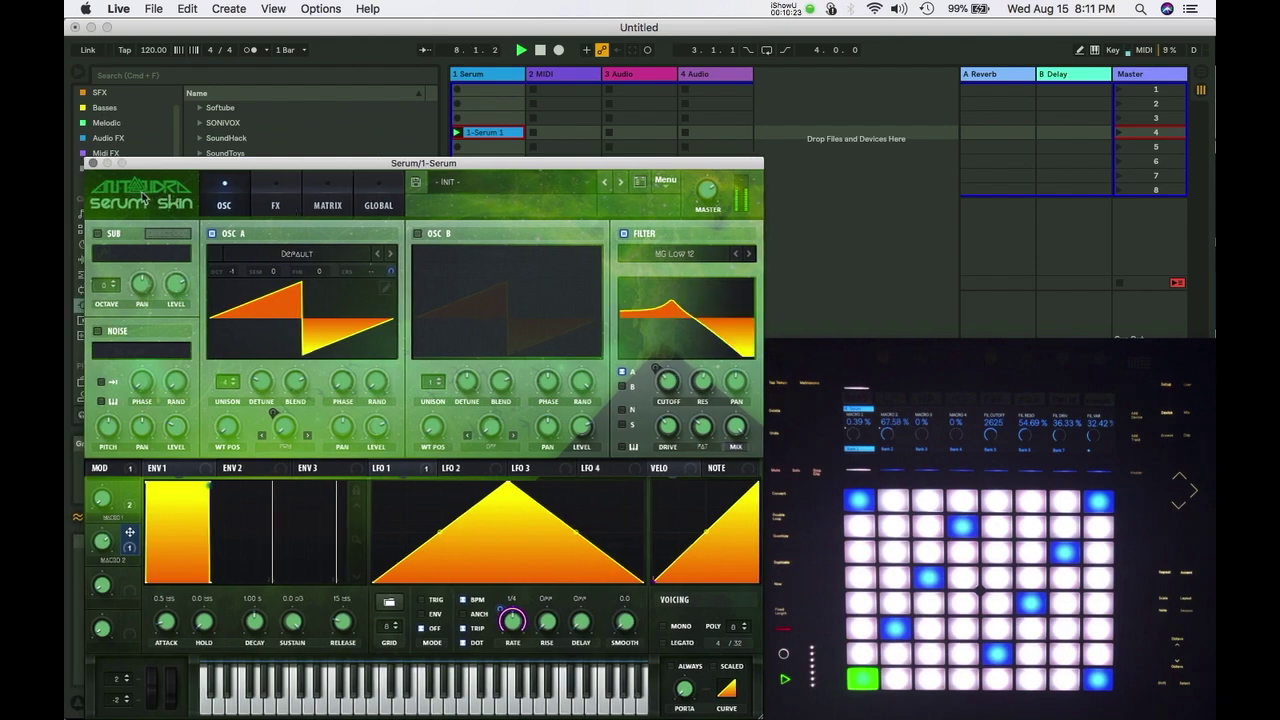
pyautogui.press('super+alt+p')
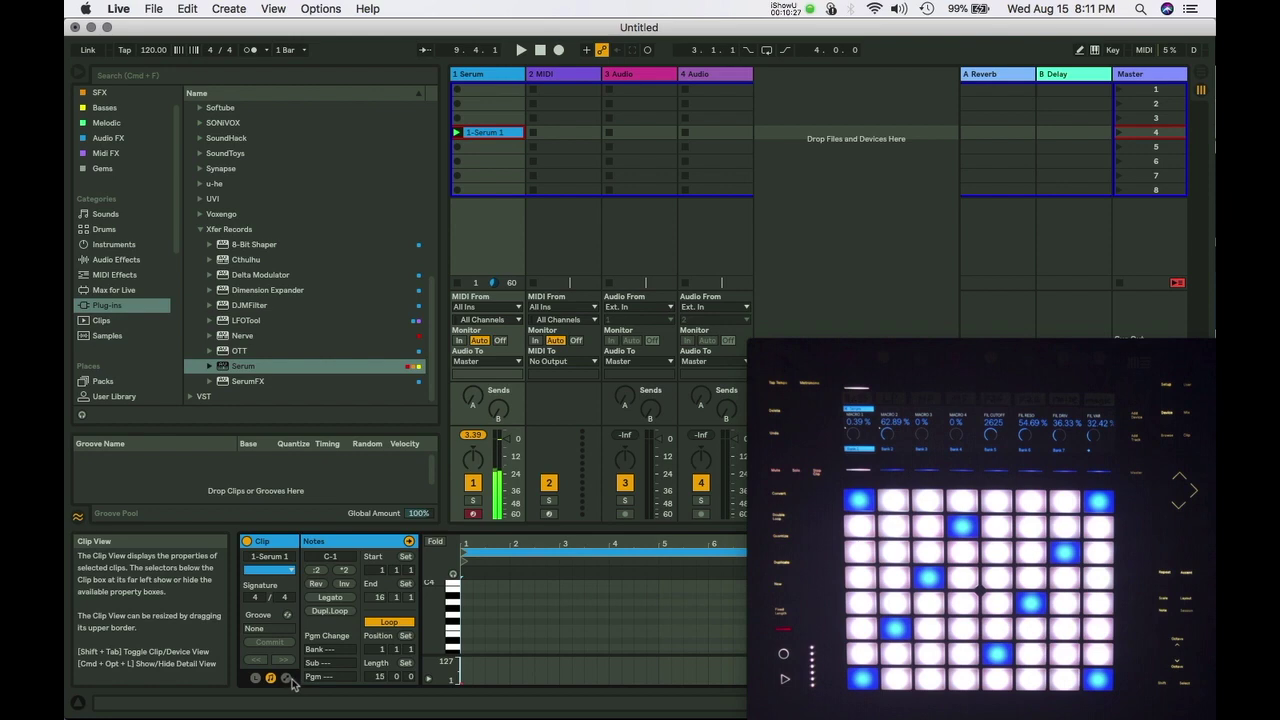
pyautogui.click(287, 679)
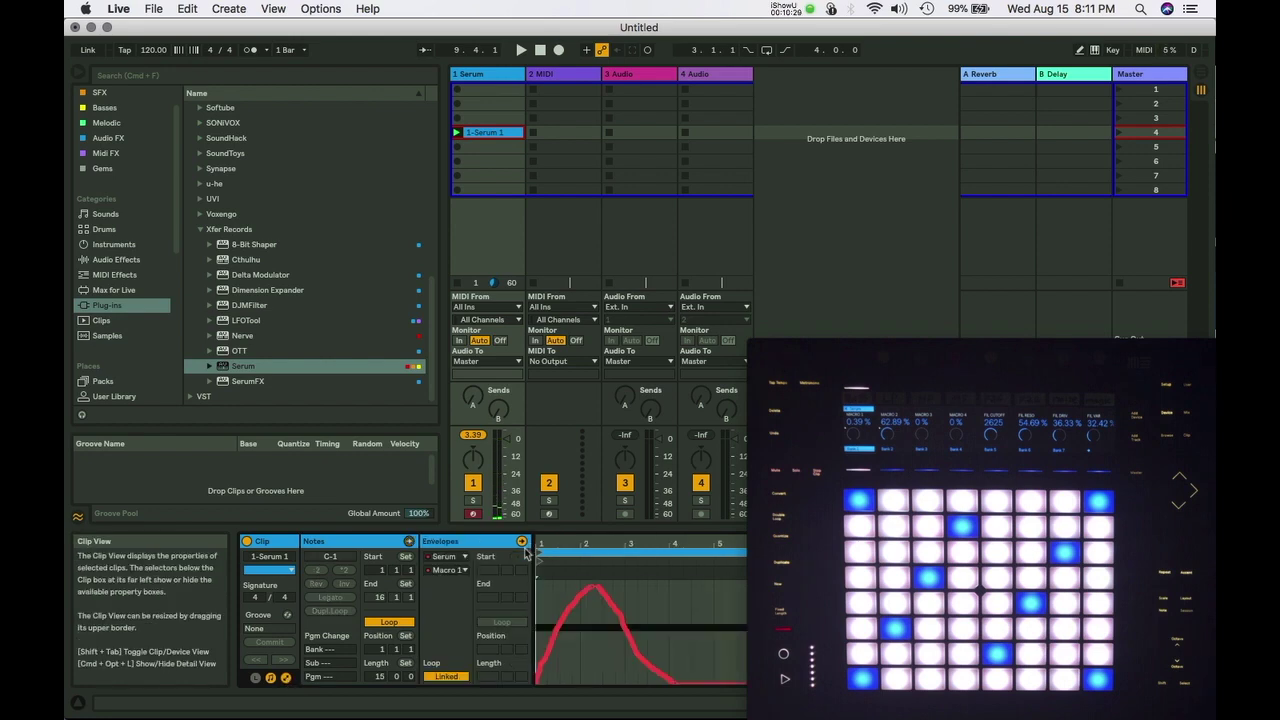
pyautogui.click(447, 571)
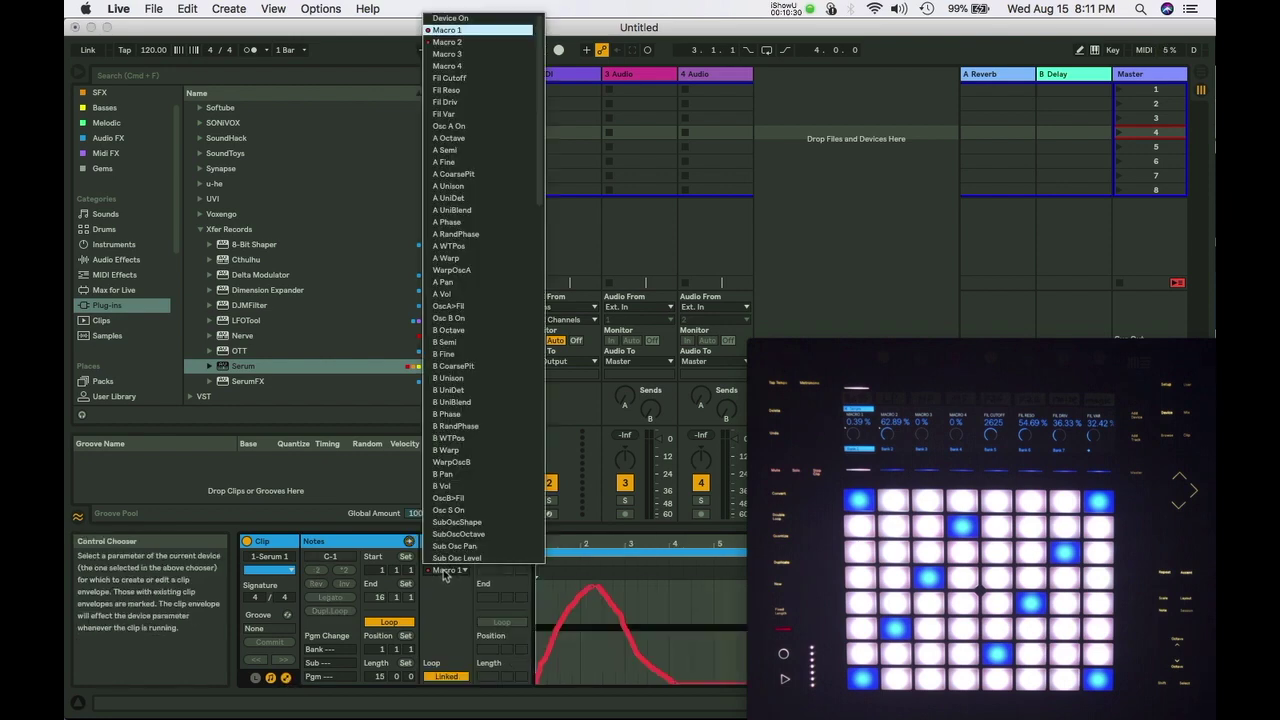
pyautogui.click(450, 43)
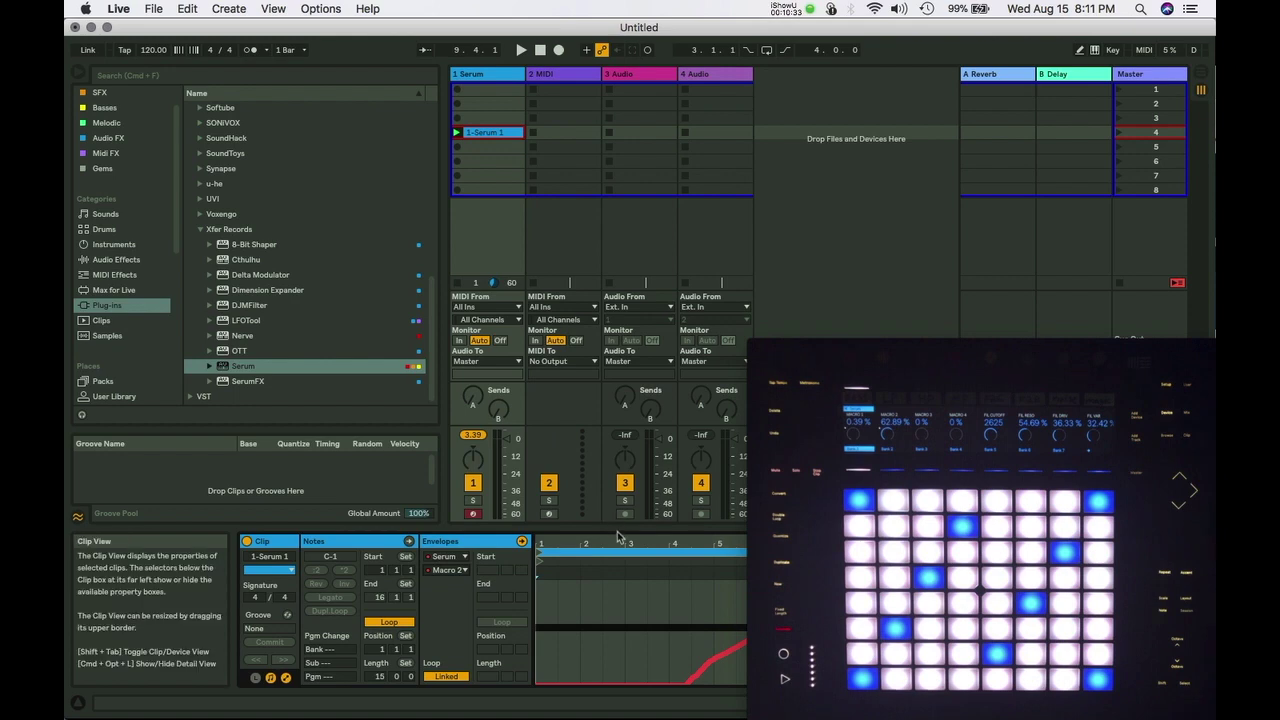
# Enlarge the clip detail area and freeze the Serum track from the clip's menu
pyautogui.moveTo(617, 528); pyautogui.dragTo(499, 501)
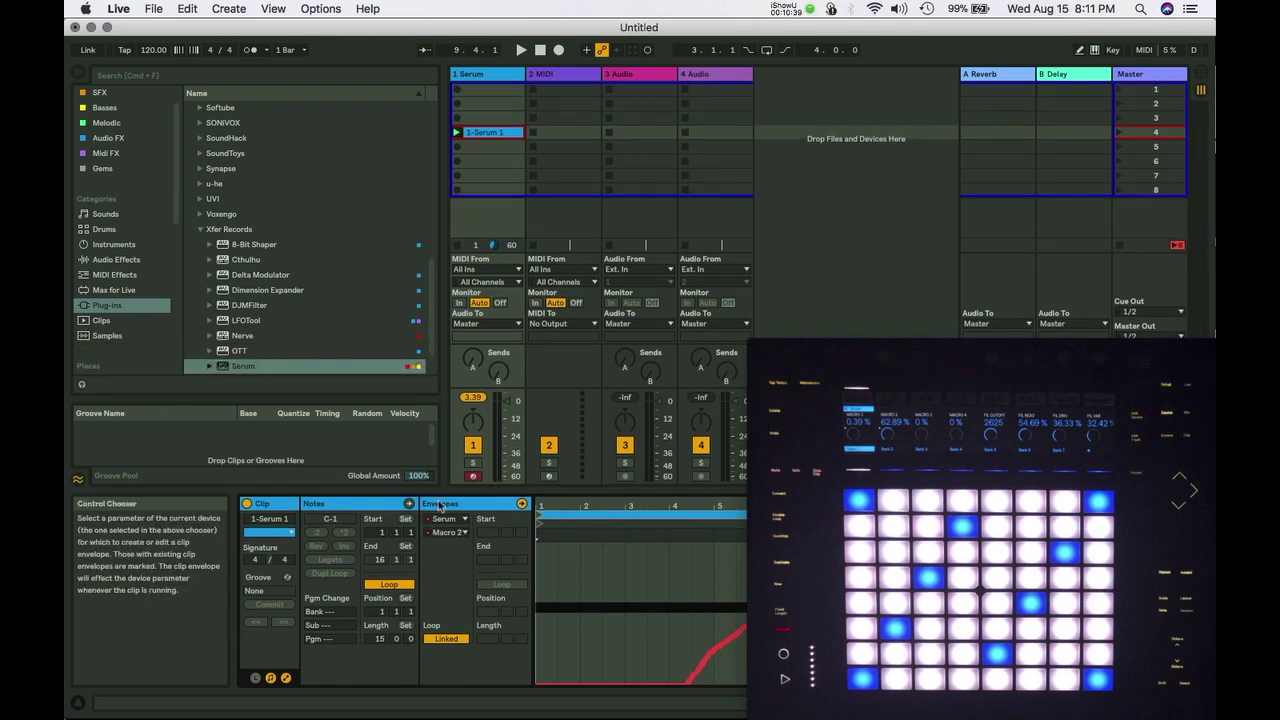
pyautogui.rightClick(474, 143)
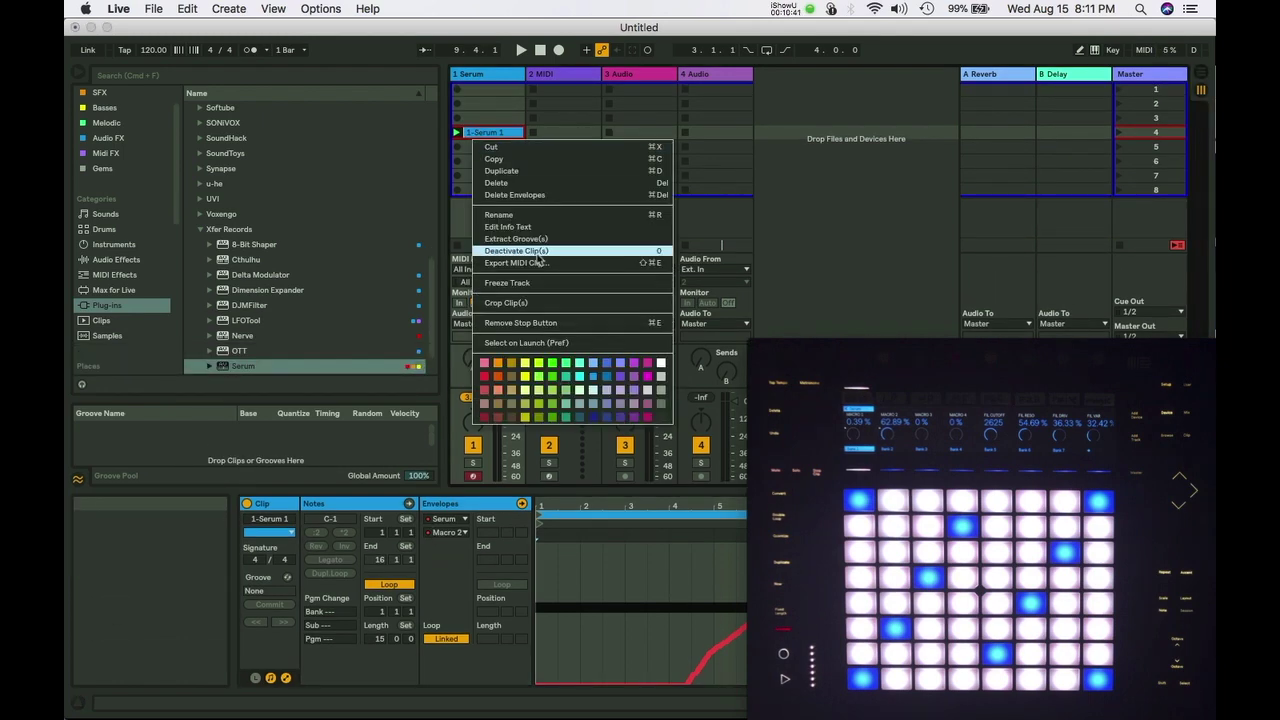
pyautogui.click(522, 286)
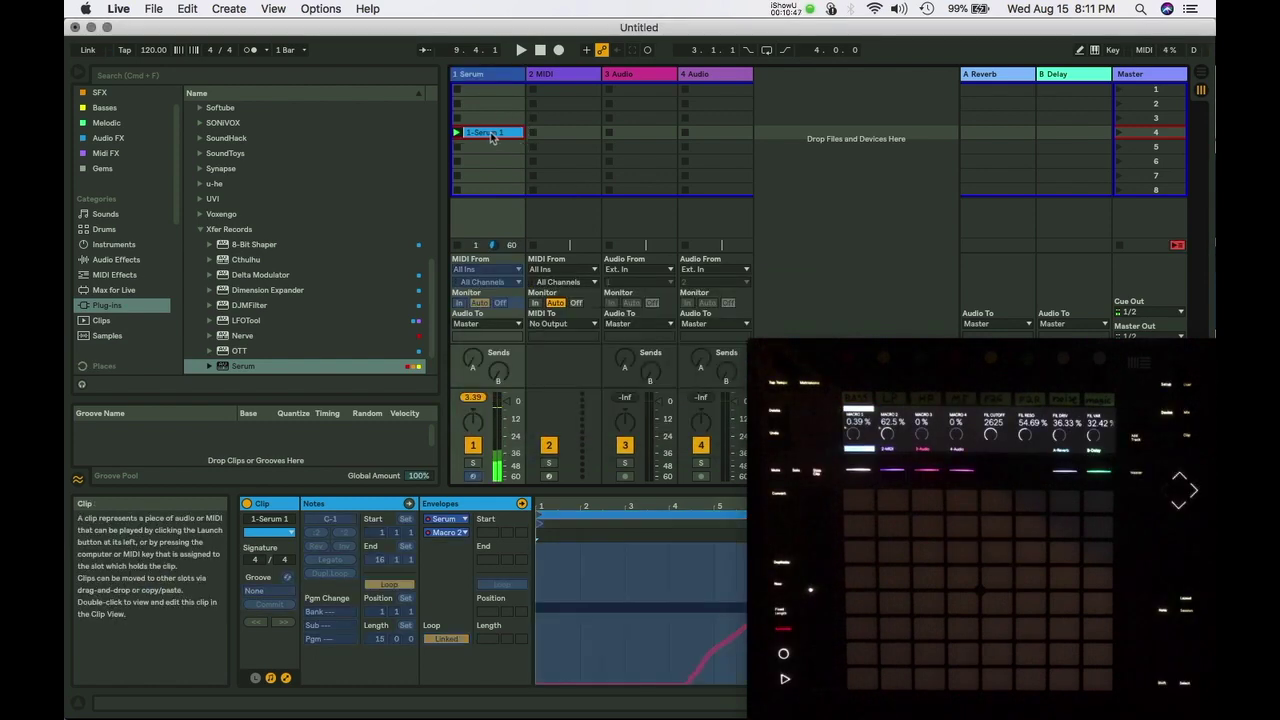
# Copy the frozen 1-Serum 1 clip onto the 3 Audio track and select it
pyautogui.moveTo(488, 132); pyautogui.dragTo(632, 136)
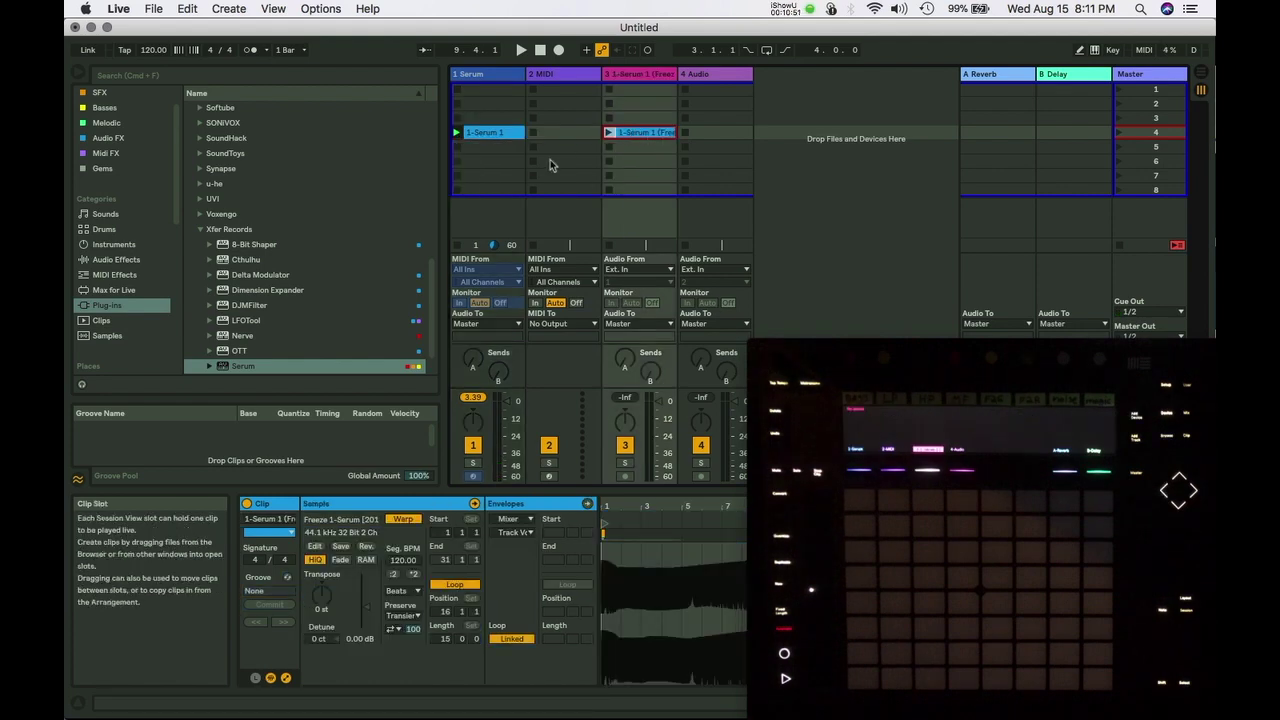
pyautogui.click(487, 134)
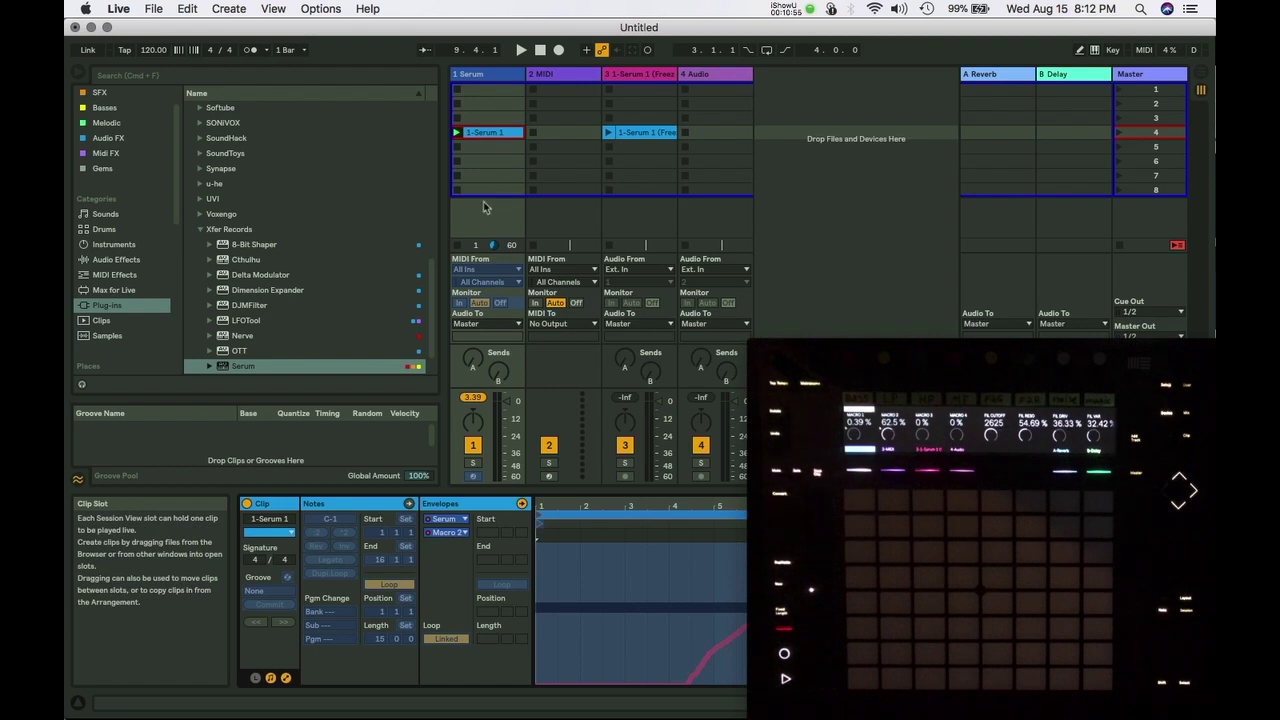
pyautogui.click(627, 135)
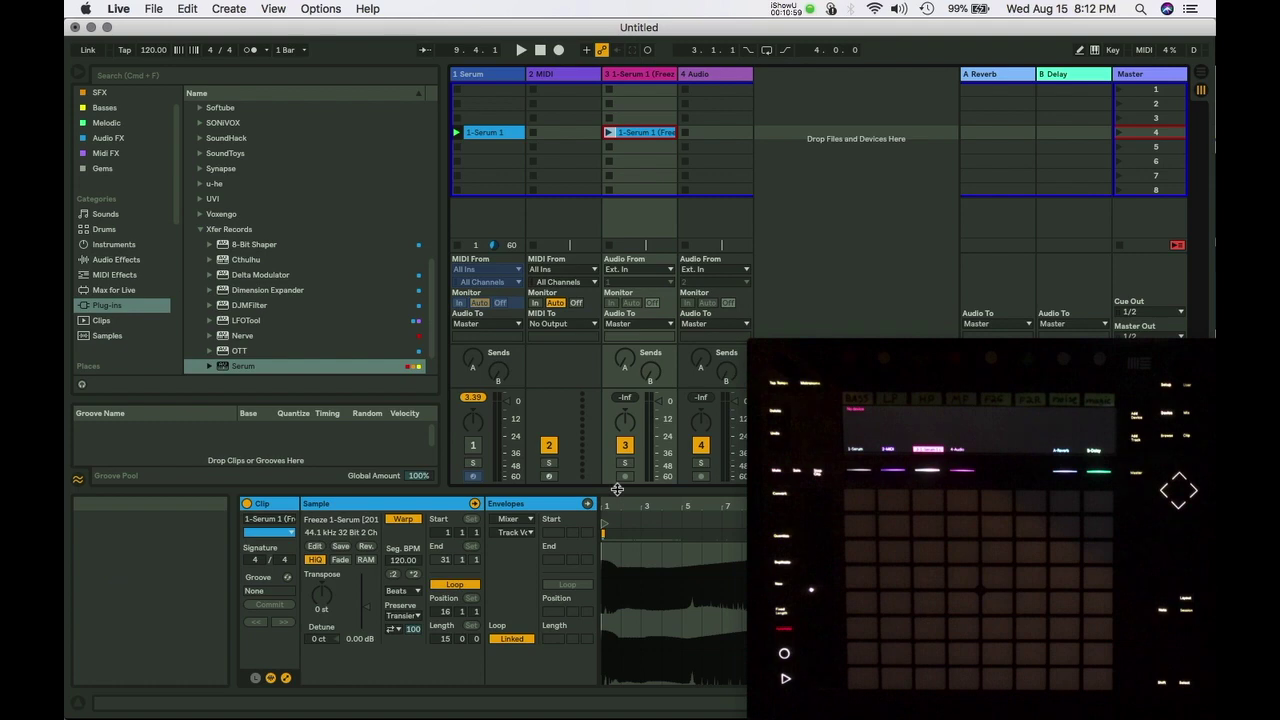
# Enlarge the Clip View, zoom into the waveform start, and reveal its Freeze .wav in the browser
pyautogui.moveTo(617, 489); pyautogui.dragTo(557, 336)
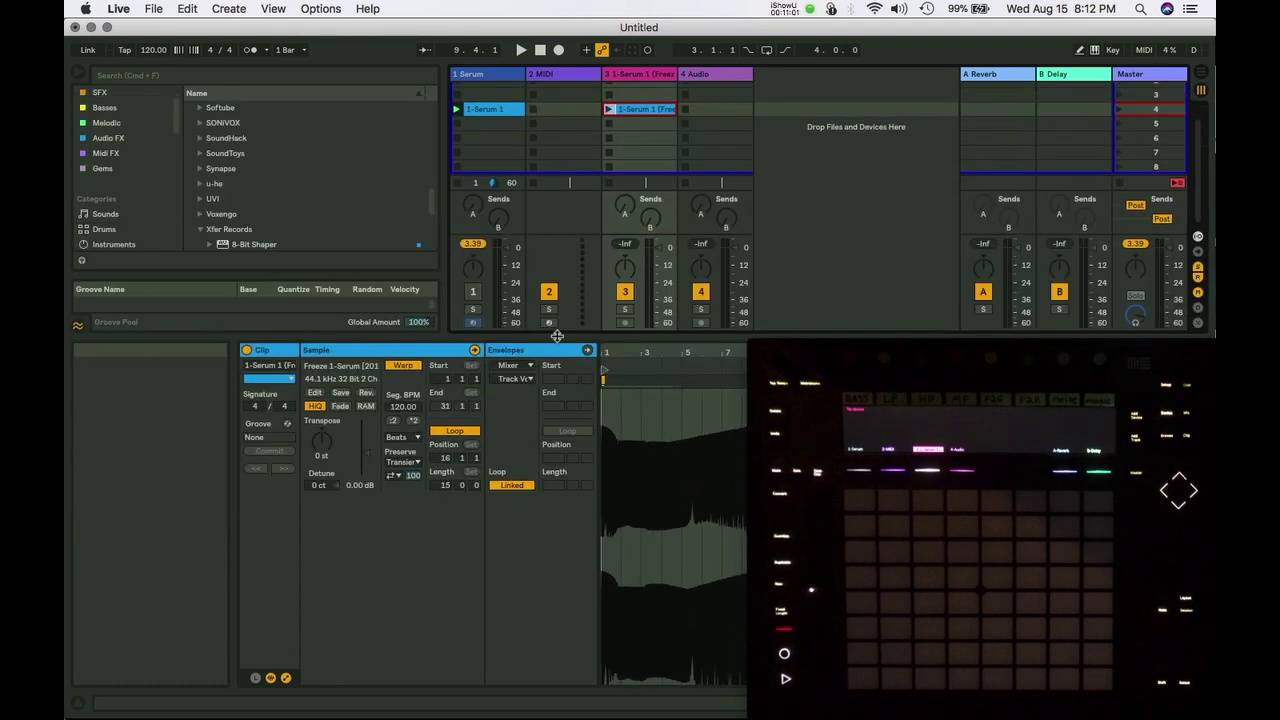
pyautogui.moveTo(650, 360)
pyautogui.mouseDown()
pyautogui.moveTo(650, 480)
pyautogui.moveTo(650, 370)
pyautogui.mouseUp()
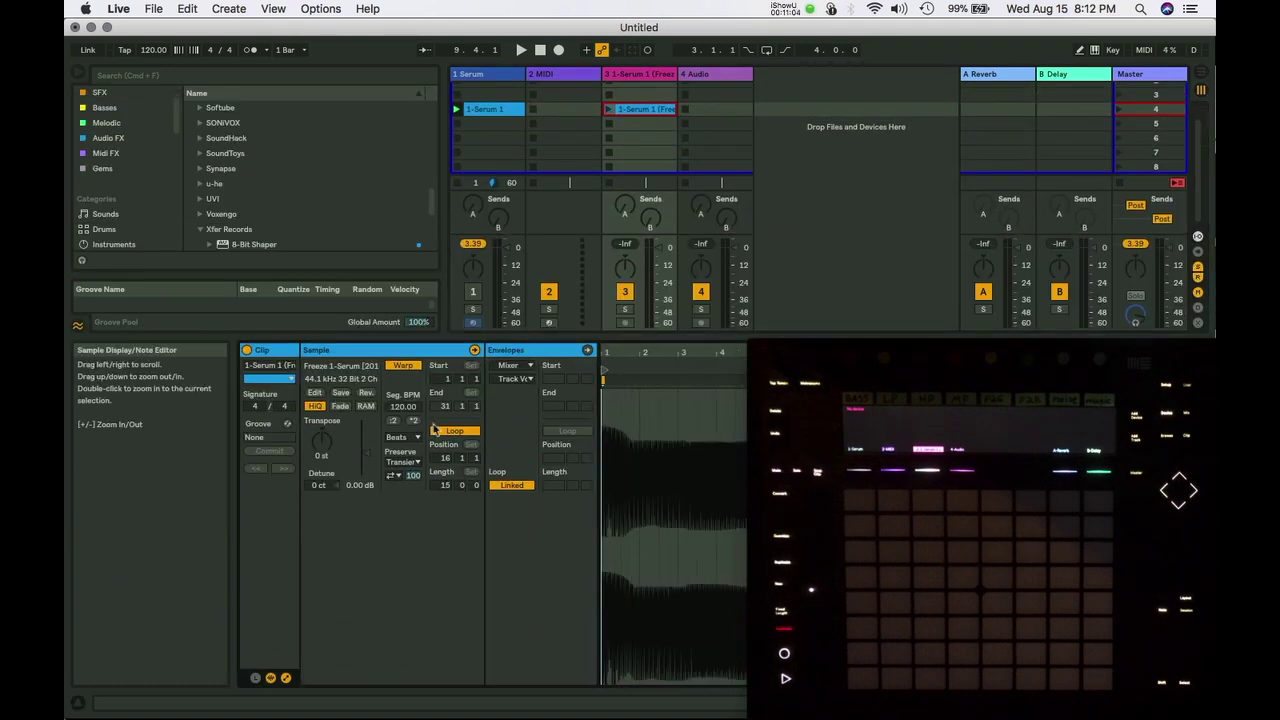
pyautogui.click(332, 366)
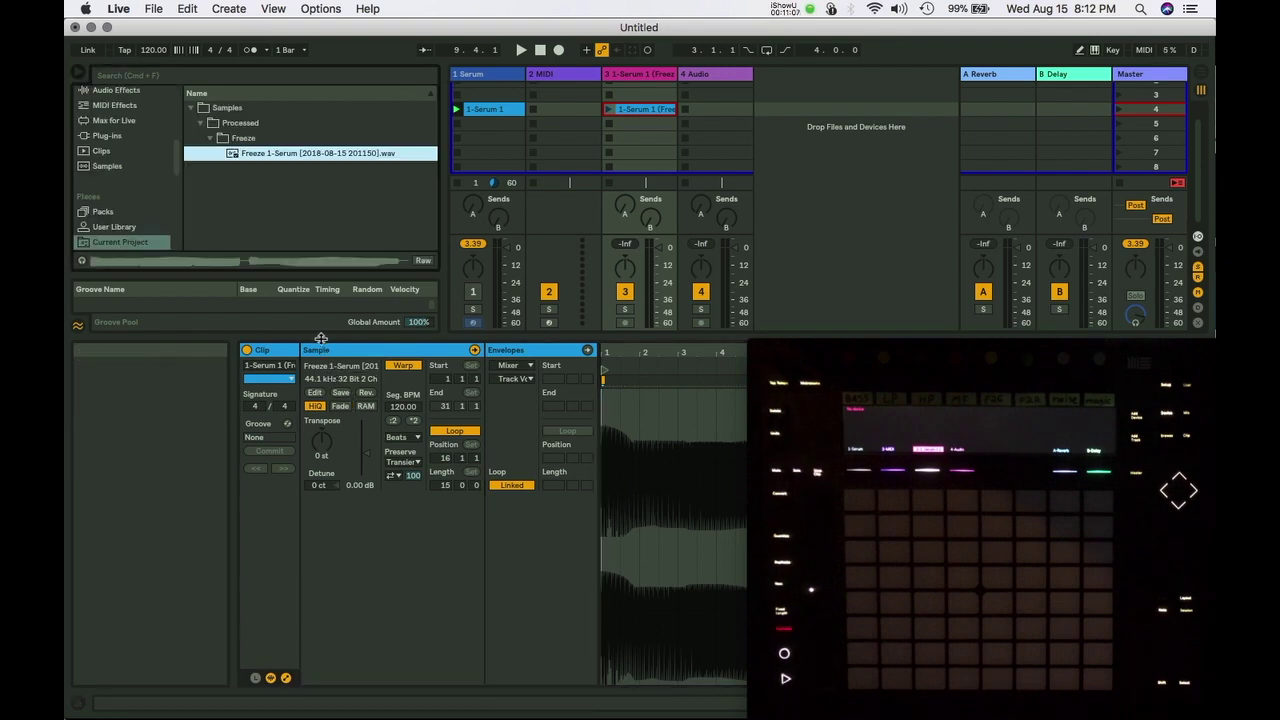
pyautogui.moveTo(321, 338); pyautogui.dragTo(317, 513)
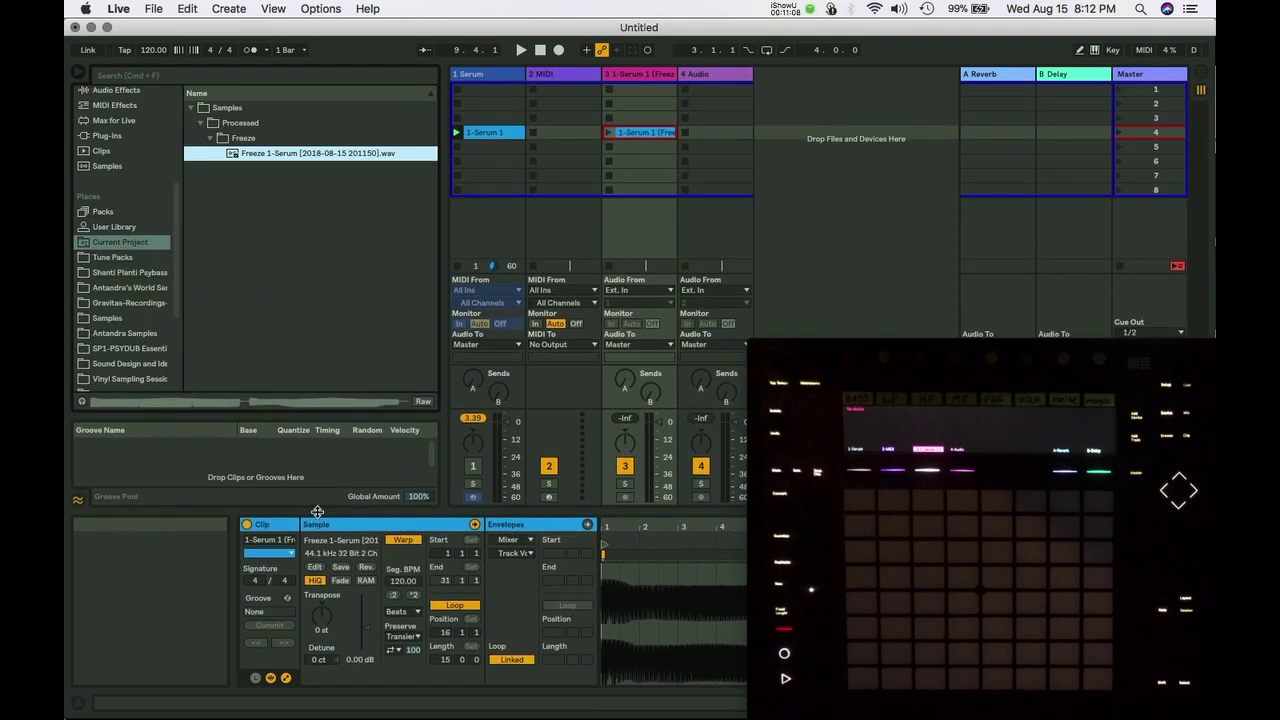
pyautogui.rightClick(264, 156)
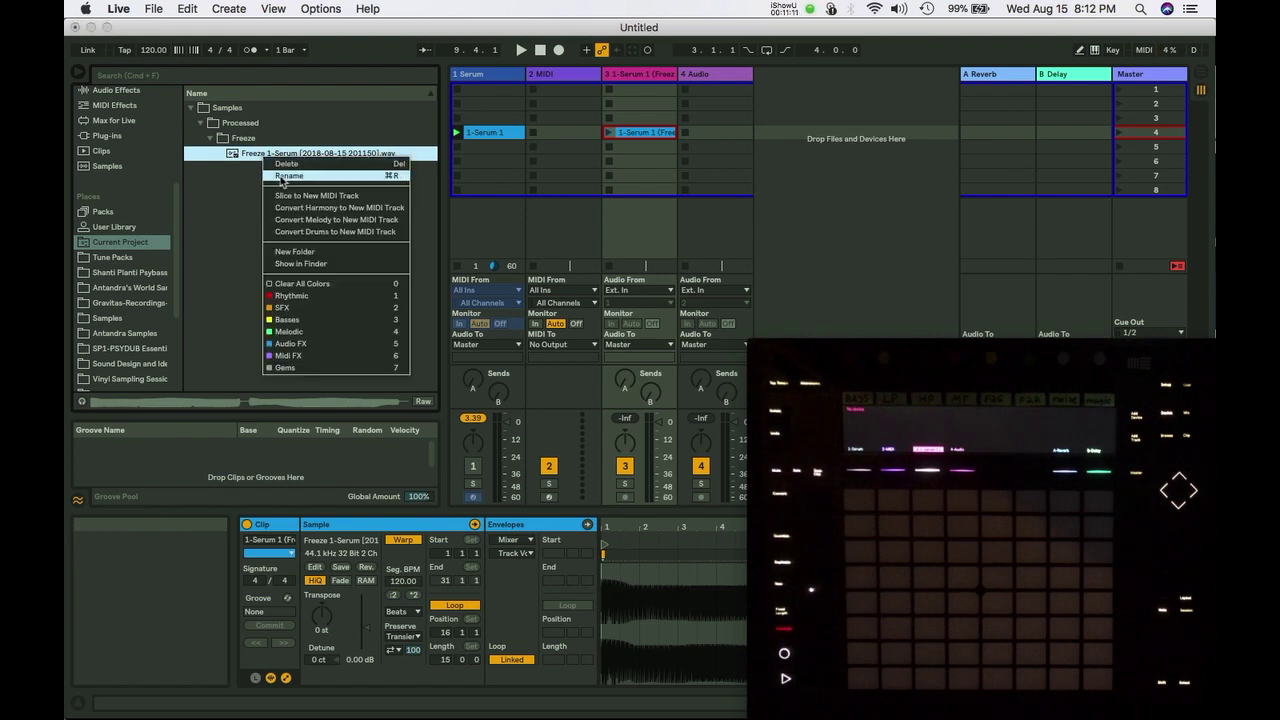
pyautogui.click(283, 176)
pyautogui.press('Return')
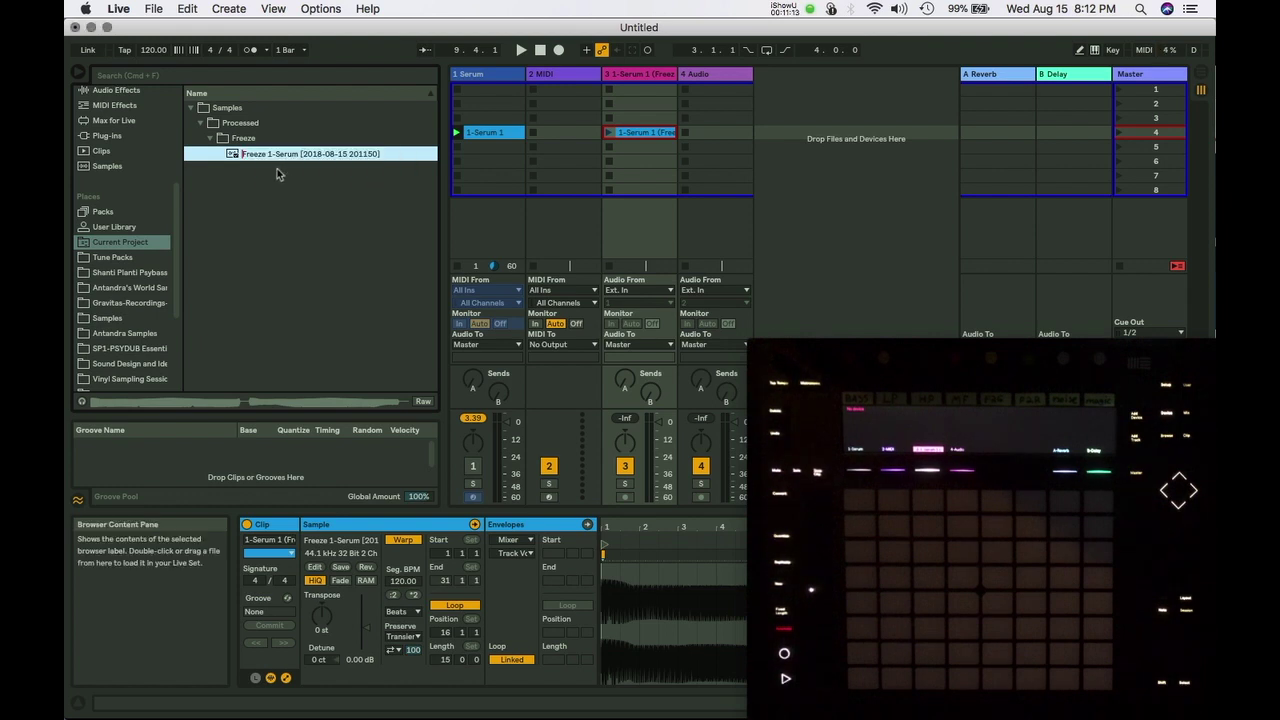
pyautogui.hotkey('shift', 'Right')
pyautogui.hotkey('shift', 'Right')
pyautogui.hotkey('shift', 'Right')
pyautogui.write('Squel')
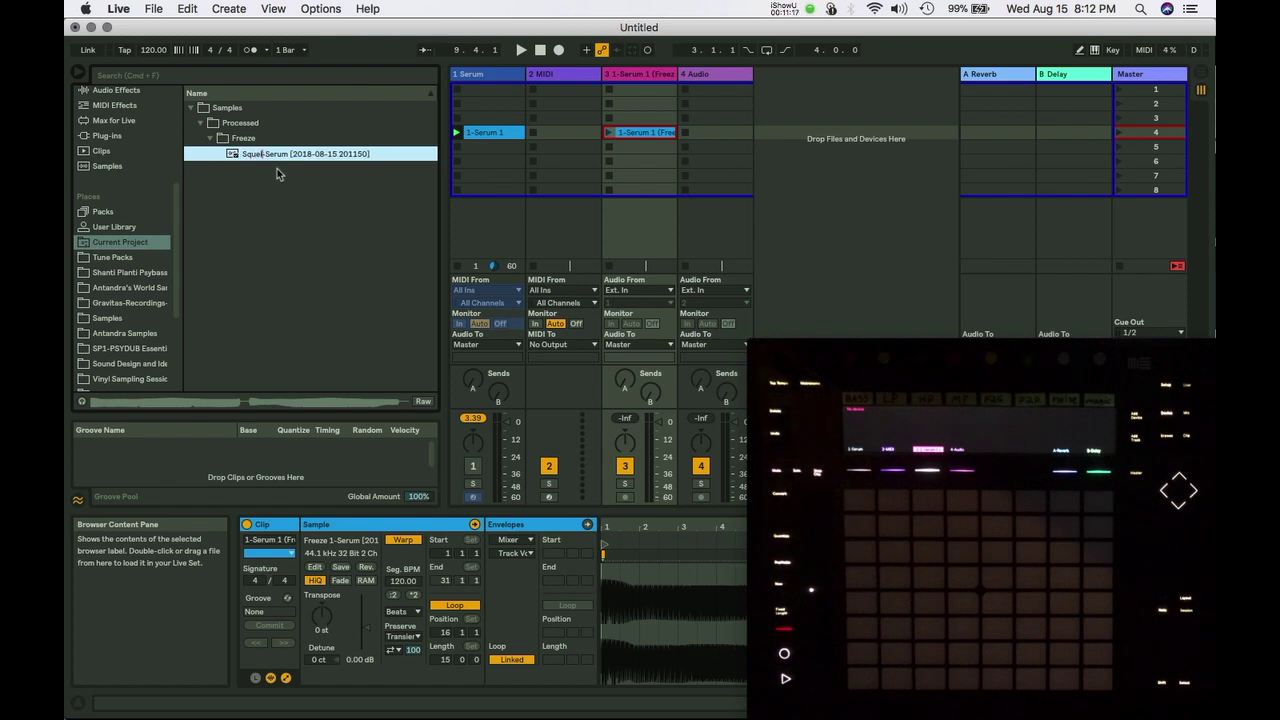
pyautogui.write('chy')
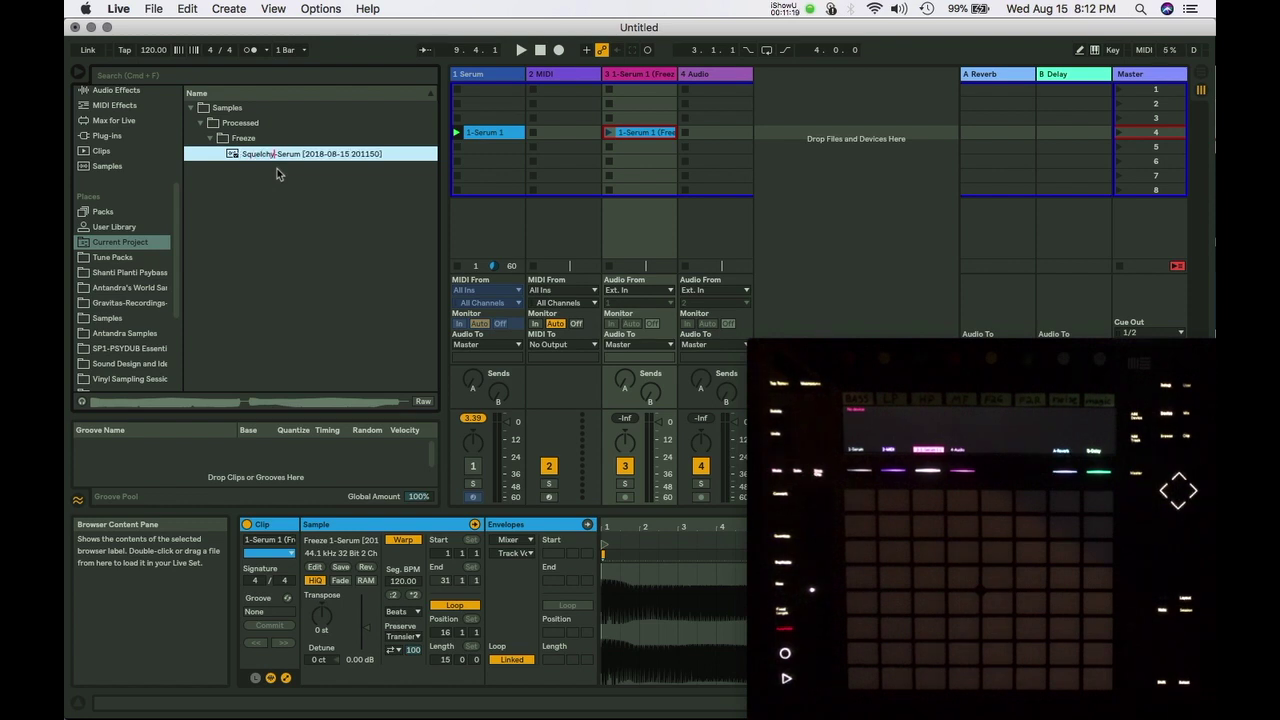
pyautogui.press('Right')
pyautogui.press('Right')
pyautogui.press('Right')
pyautogui.press('Right')
pyautogui.press('Right')
pyautogui.press('Right')
pyautogui.press('BackSpace')
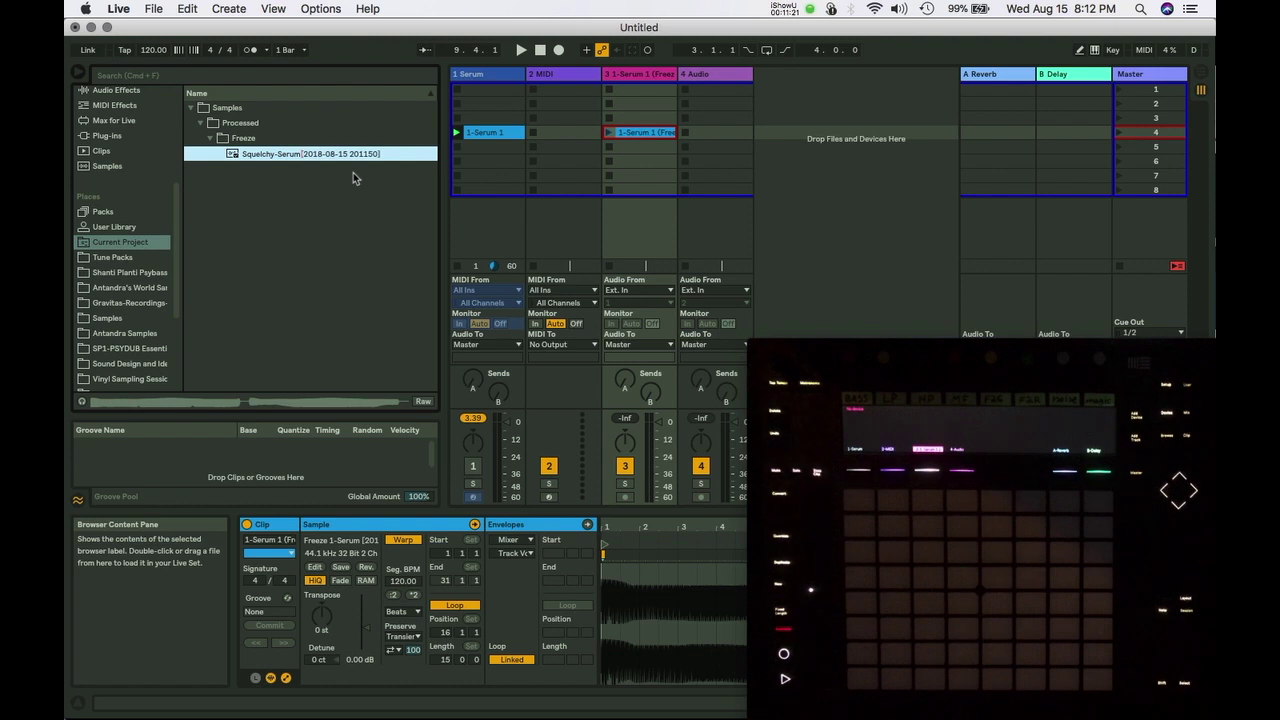
pyautogui.write('-LFO')
pyautogui.press('Return')
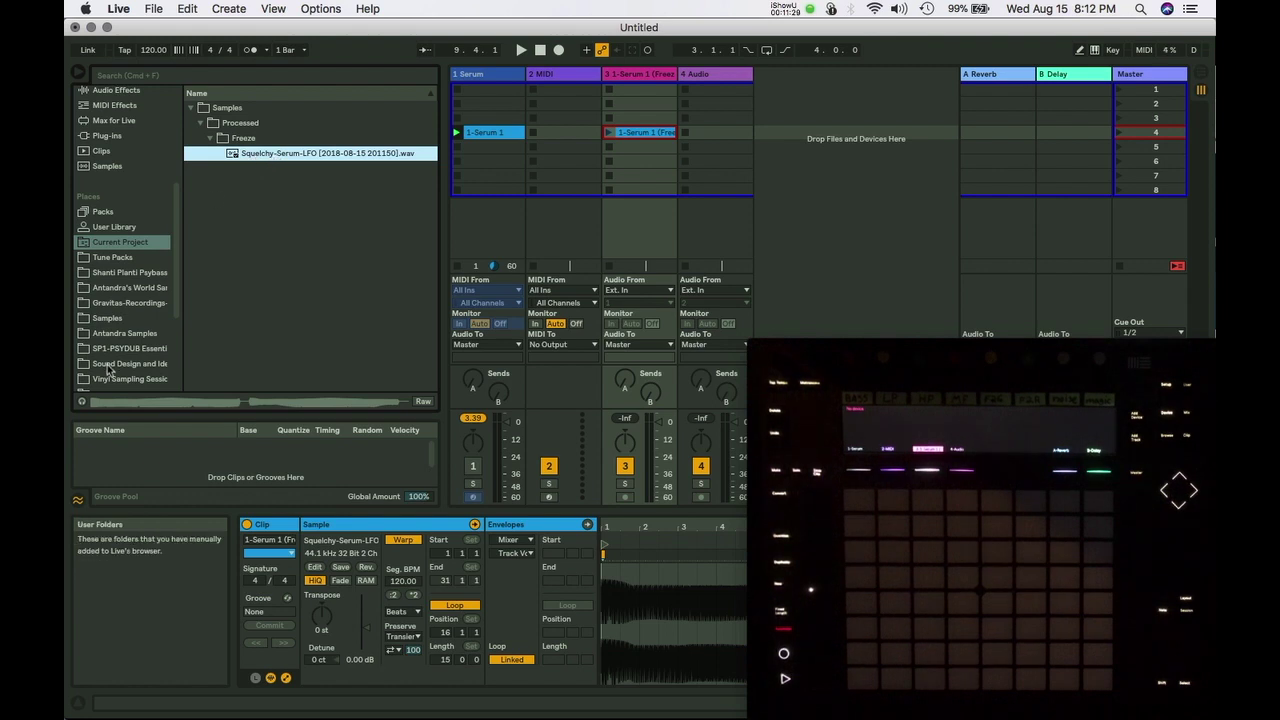
pyautogui.click(83, 407)
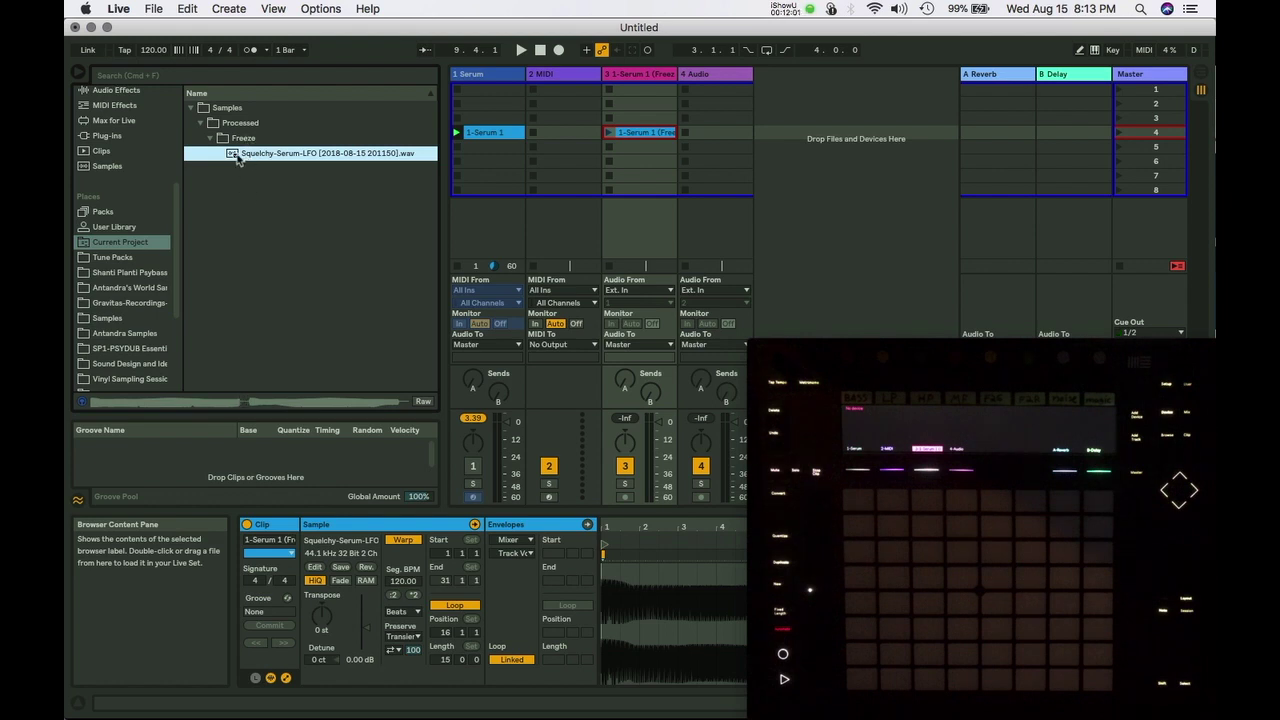
# Open Antandra Samples and preview 0005 squelch fx, plus 0018, 0020 and 0026 gated squelcher
pyautogui.click(107, 319)
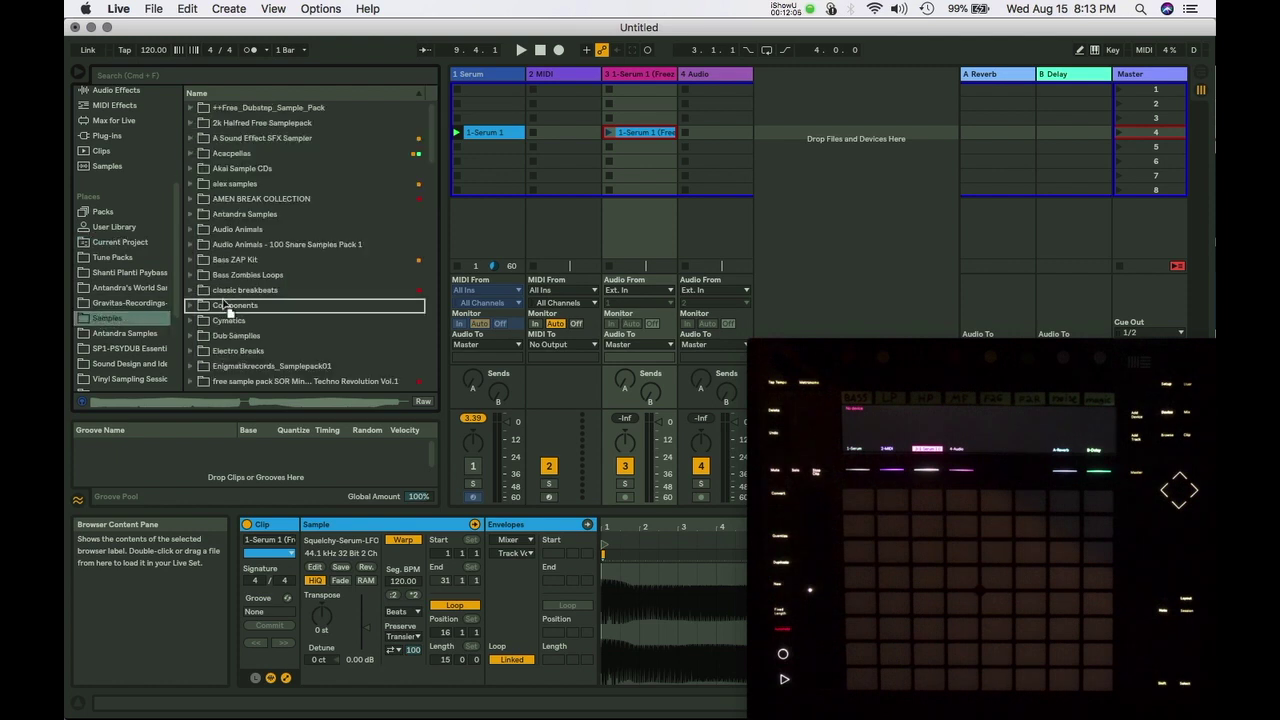
pyautogui.press('Down')
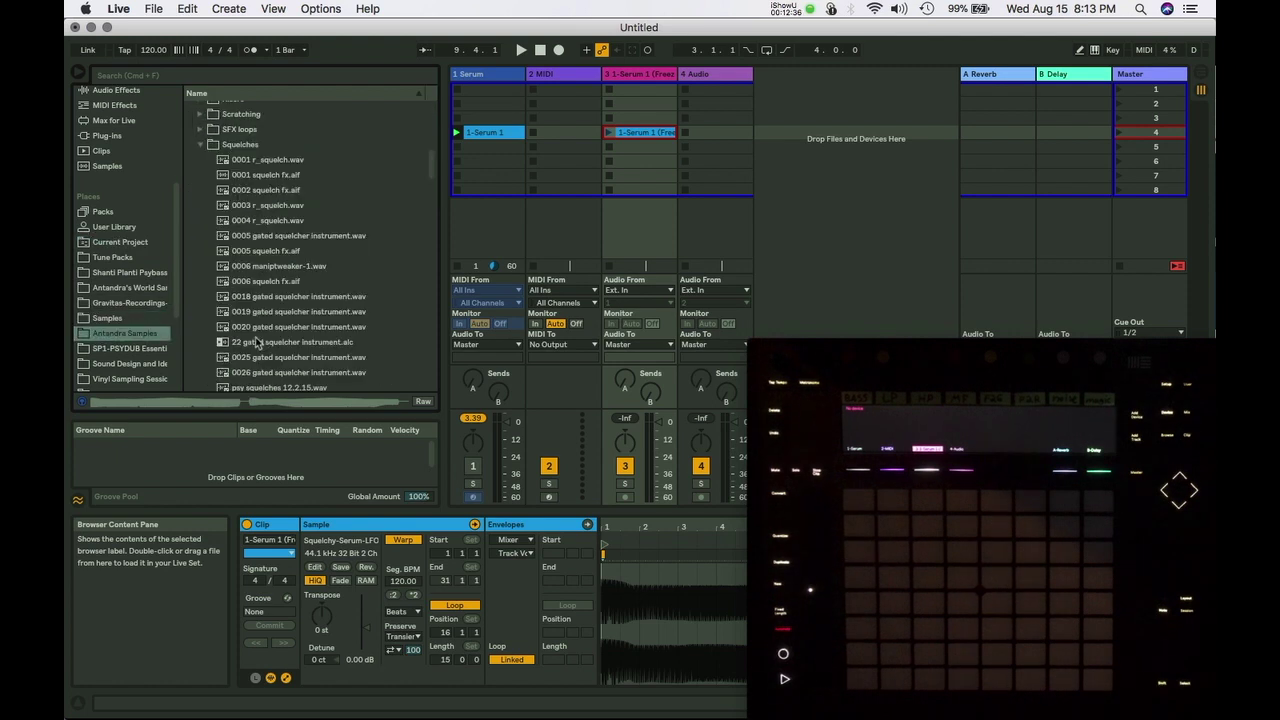
pyautogui.click(230, 253)
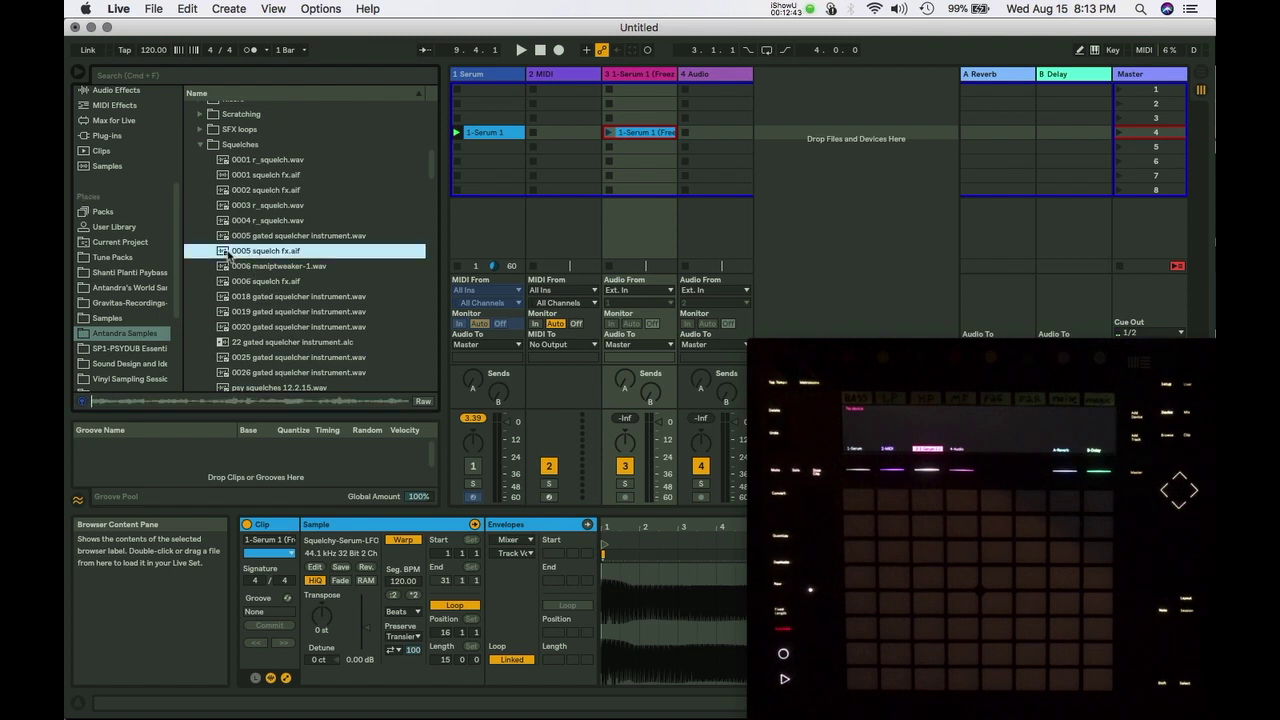
pyautogui.click(288, 296)
pyautogui.click(265, 328)
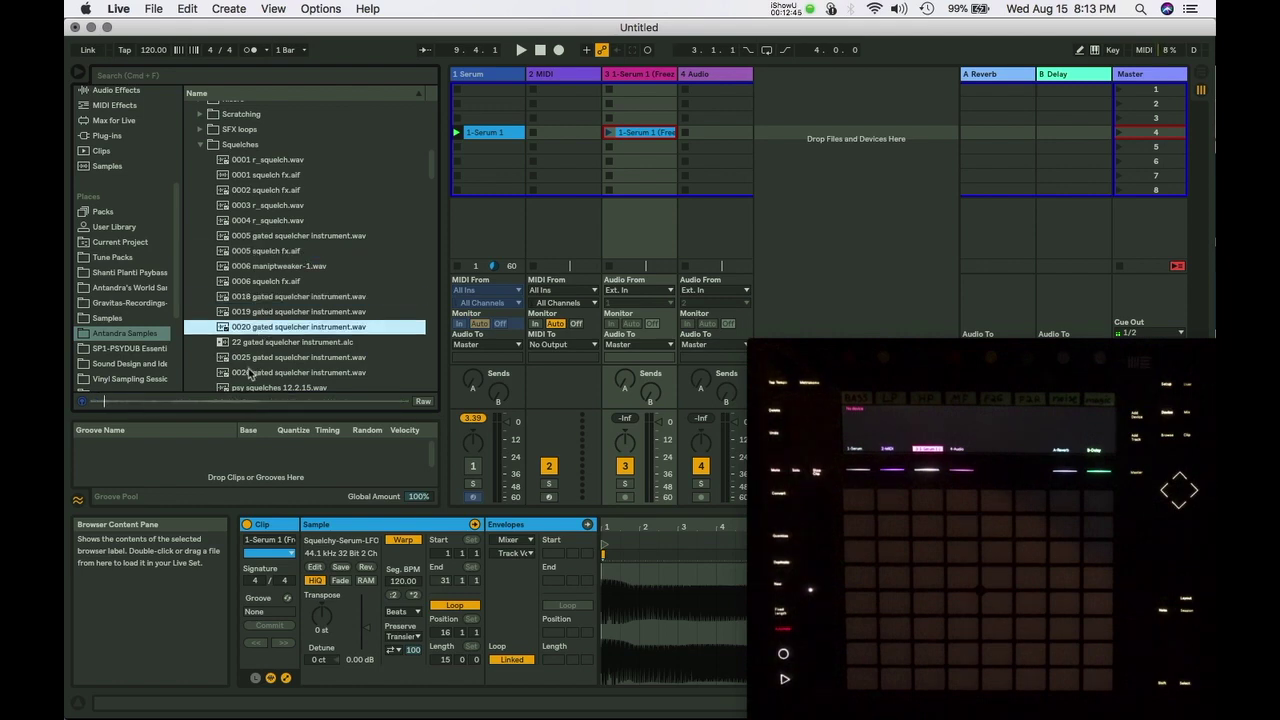
pyautogui.click(255, 372)
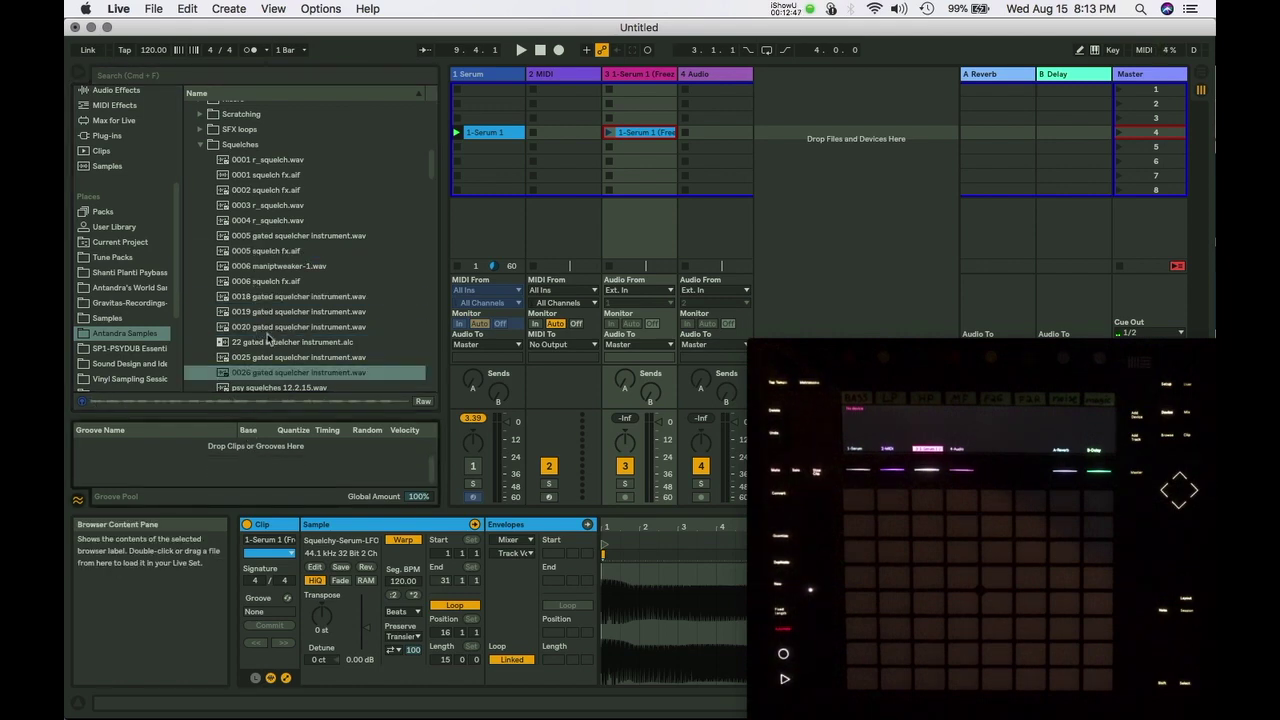
# Preview psy squelches2 12.2.15.wav, the saved Squelchy-Serum-LFO sample, and 0006 manipwteaker-1.wav
pyautogui.scroll(-5, 270, 341)
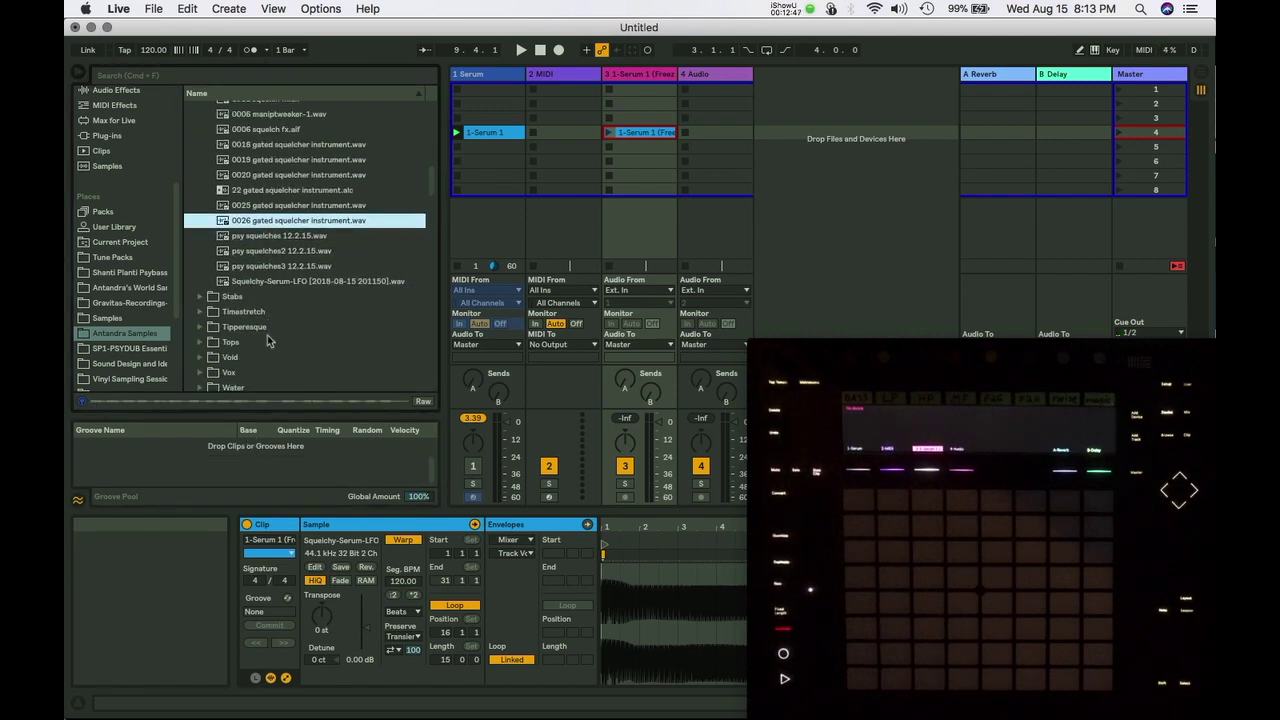
pyautogui.click(251, 256)
pyautogui.click(245, 283)
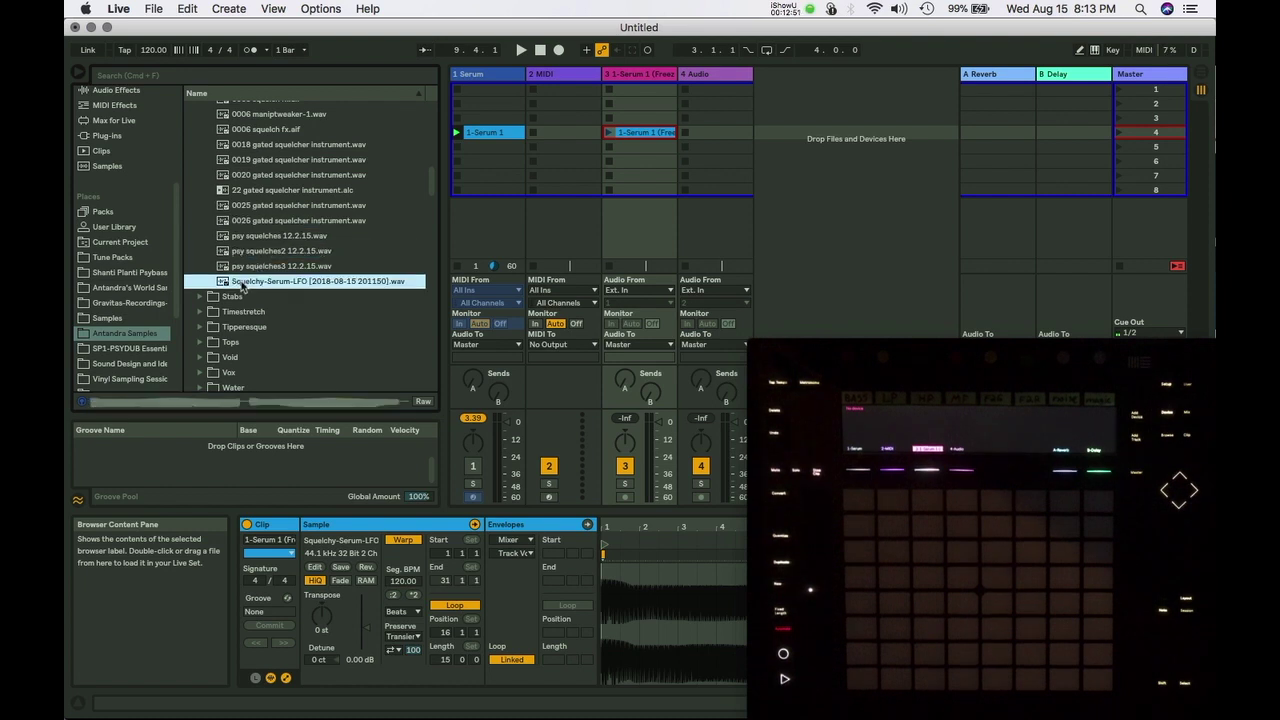
pyautogui.press('Up')
pyautogui.press('Up')
pyautogui.press('Up')
pyautogui.press('Up')
pyautogui.press('Up')
pyautogui.press('Up')
pyautogui.press('Up')
pyautogui.press('Up')
pyautogui.press('Up')
pyautogui.press('Up')
pyautogui.press('Up')
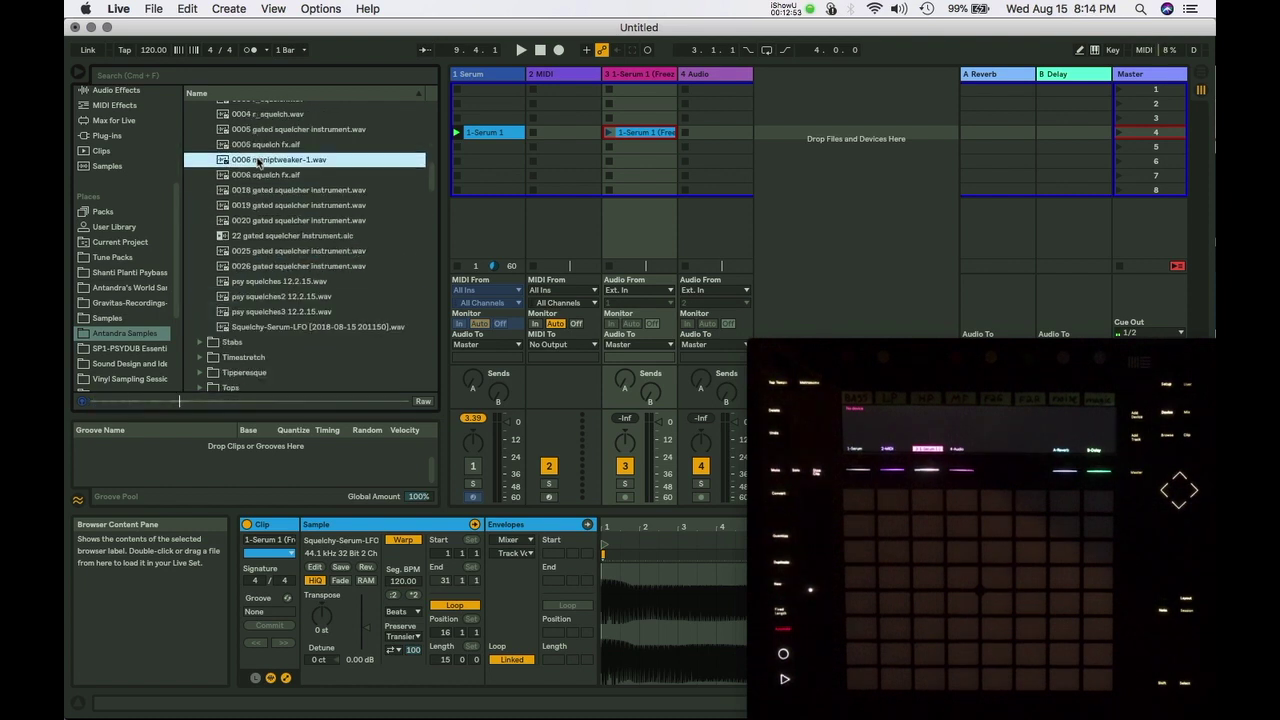
pyautogui.scroll(3, 257, 165)
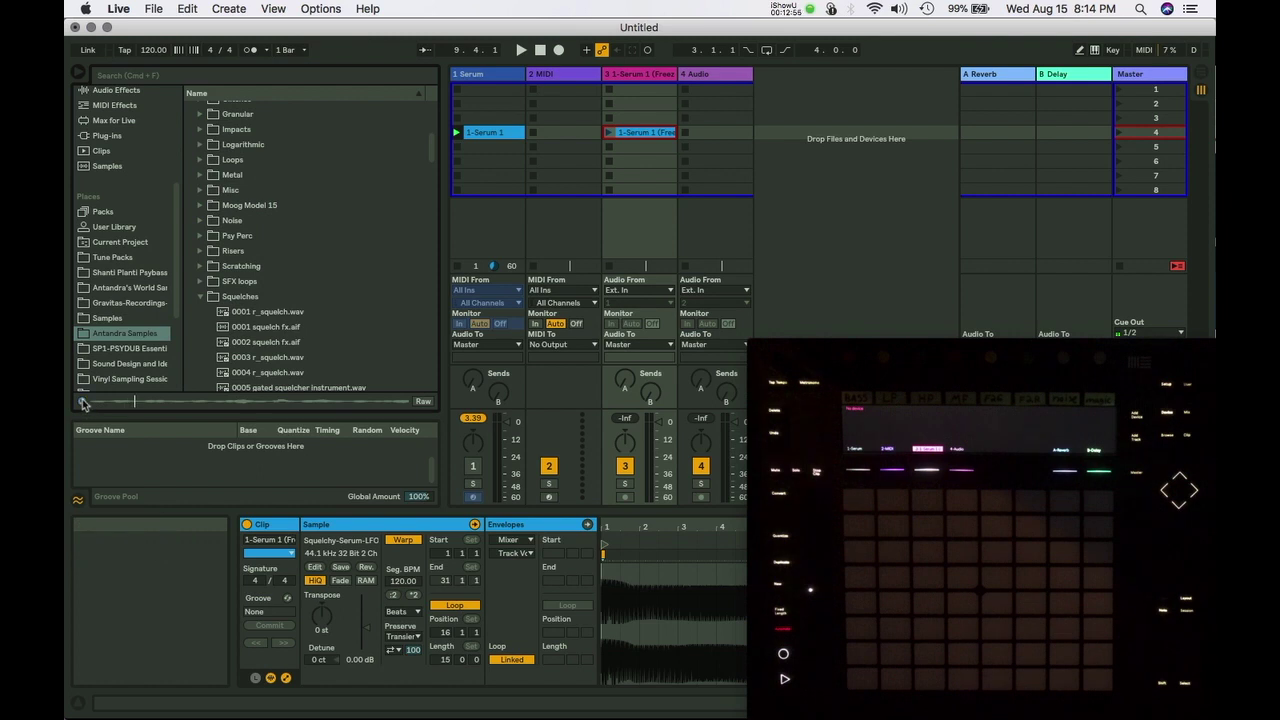